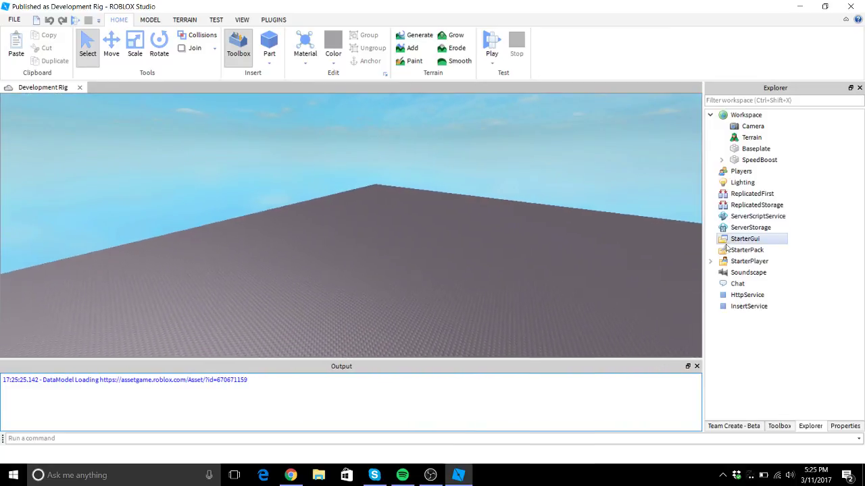
# - Close the Output window to leave more room for the 3D viewport
pyautogui.moveTo(465, 241); pyautogui.dragTo(515, 247, button='right')
pyautogui.click(697, 365)
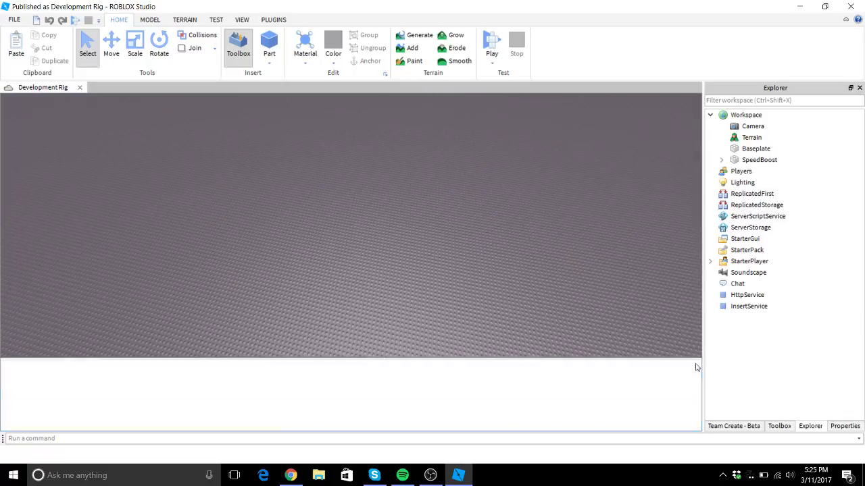
pyautogui.moveTo(522, 342); pyautogui.dragTo(522, 342, button='right')
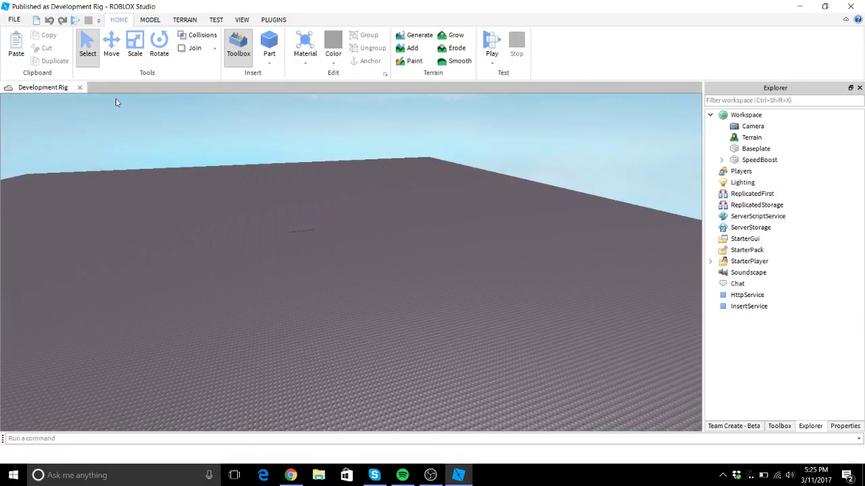
pyautogui.moveTo(323, 242); pyautogui.dragTo(322, 244, button='right')
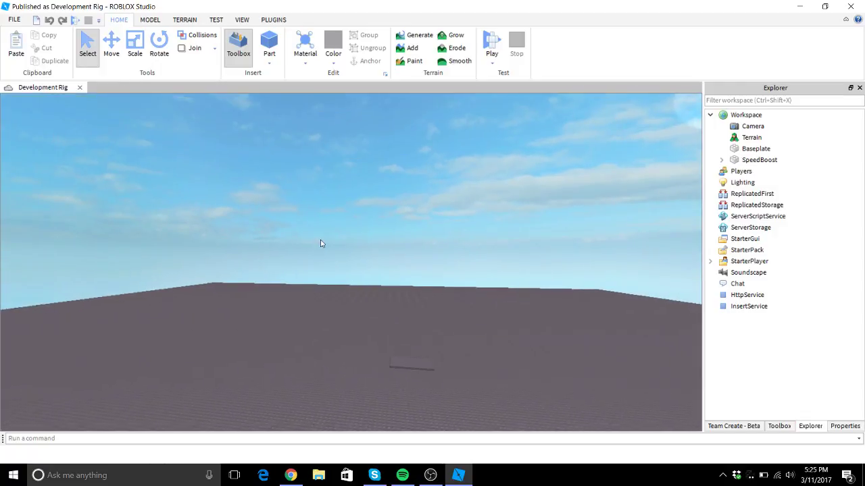
# - Search the model library for "gui" and insert one of the GUI models into the place
pyautogui.rightClick(746, 240)
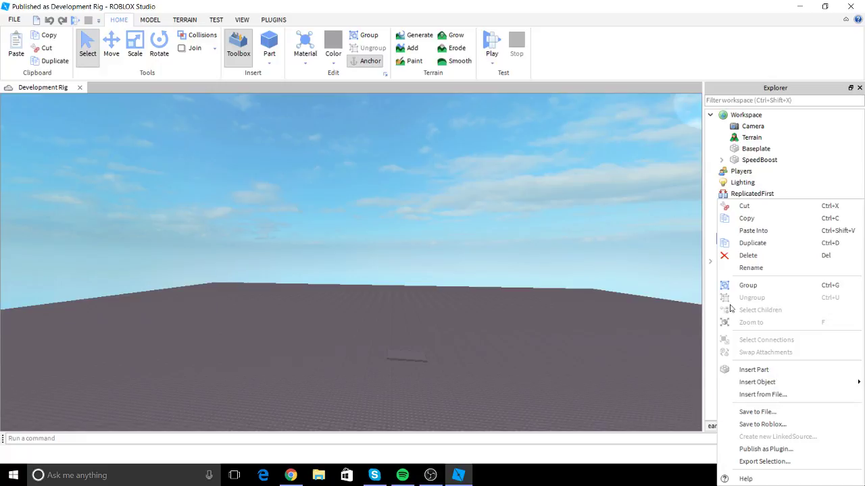
pyautogui.click(592, 247)
pyautogui.click(779, 426)
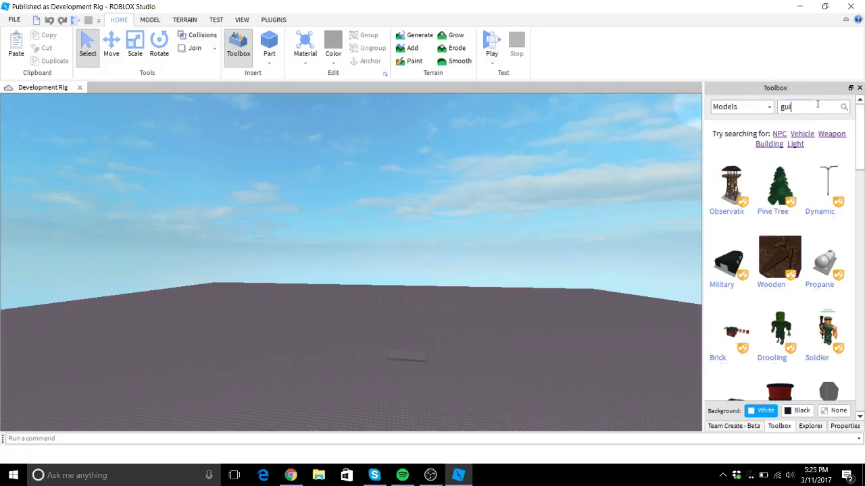
pyautogui.press('Return')
pyautogui.scroll(-3, 771, 295)
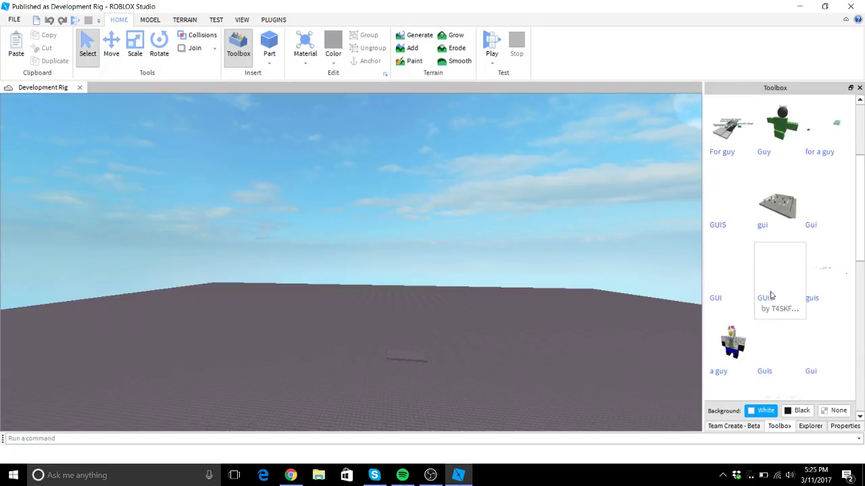
pyautogui.click(736, 286)
# - Move the inserted mainGui object from Workspace into StarterGui
pyautogui.click(807, 427)
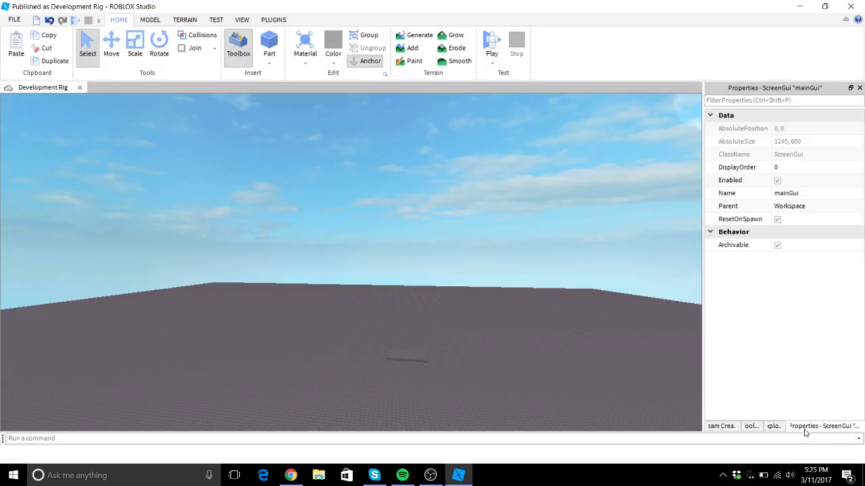
pyautogui.click(777, 427)
pyautogui.moveTo(751, 173); pyautogui.dragTo(745, 250)
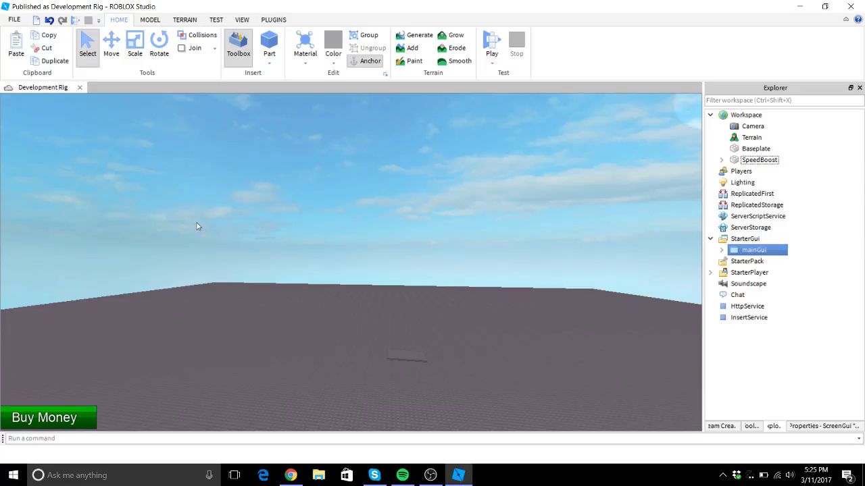
# - Delete mainGui from StarterGui
pyautogui.click(180, 169)
pyautogui.moveTo(179, 169); pyautogui.dragTo(357, 163, button='right')
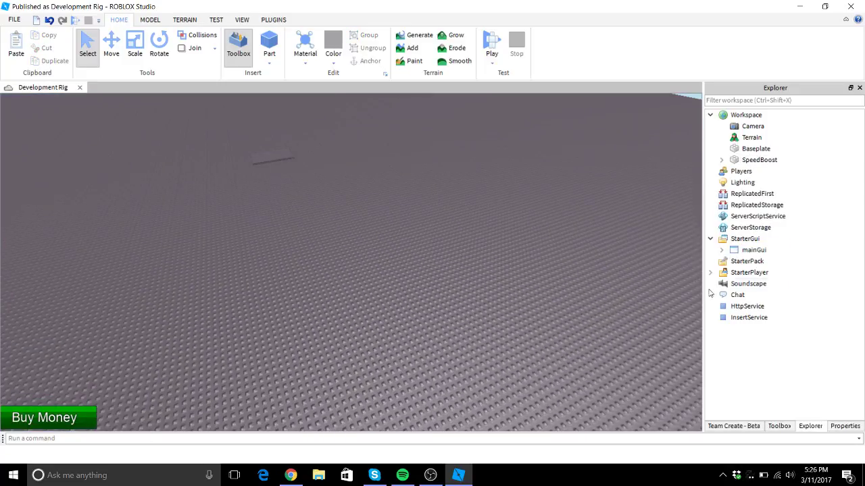
pyautogui.click(758, 251)
pyautogui.press('Delete')
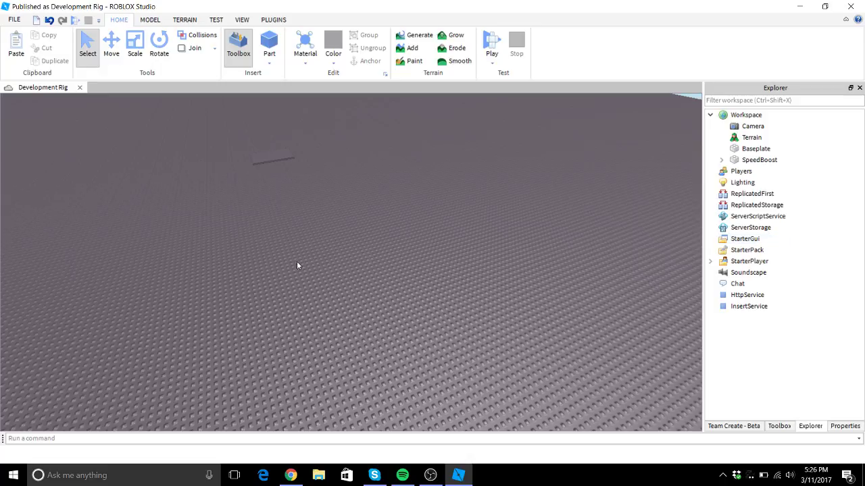
# - Reposition the SpeedBoost part on the baseplate, clearing an open area for a new part
pyautogui.moveTo(306, 260); pyautogui.dragTo(363, 260, button='right')
pyautogui.press('w')
pyautogui.press('s')
pyautogui.moveTo(377, 291); pyautogui.dragTo(382, 331)
pyautogui.click(445, 301)
pyautogui.press('w')
pyautogui.moveTo(445, 302); pyautogui.dragTo(386, 236, button='right')
pyautogui.press('s')
pyautogui.moveTo(376, 231); pyautogui.dragTo(582, 335)
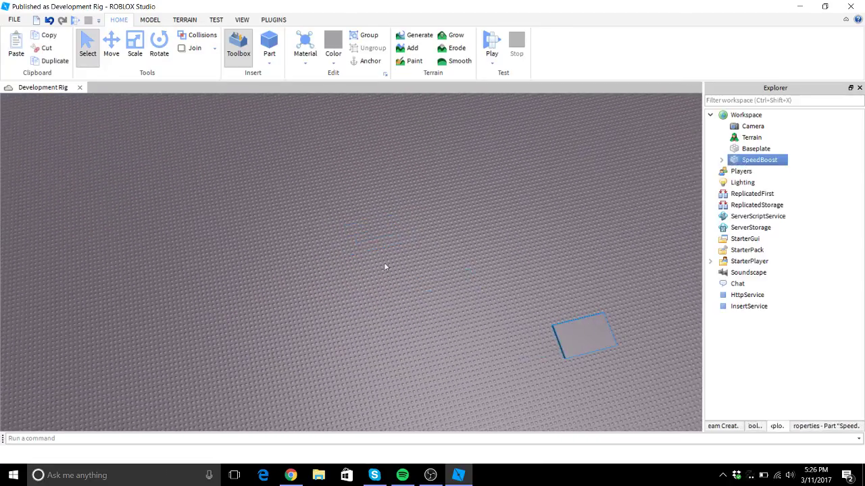
pyautogui.click(384, 263)
pyautogui.press('w')
pyautogui.moveTo(384, 263); pyautogui.dragTo(388, 269, button='right')
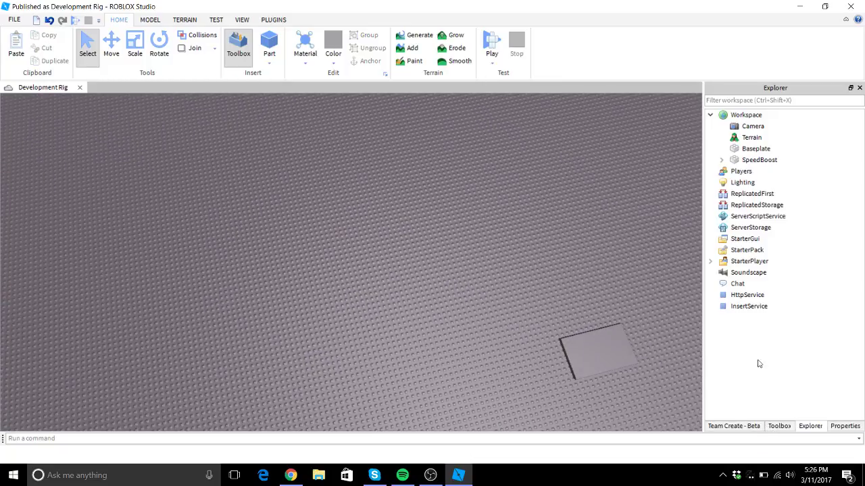
pyautogui.click(720, 116)
pyautogui.rightClick(723, 117)
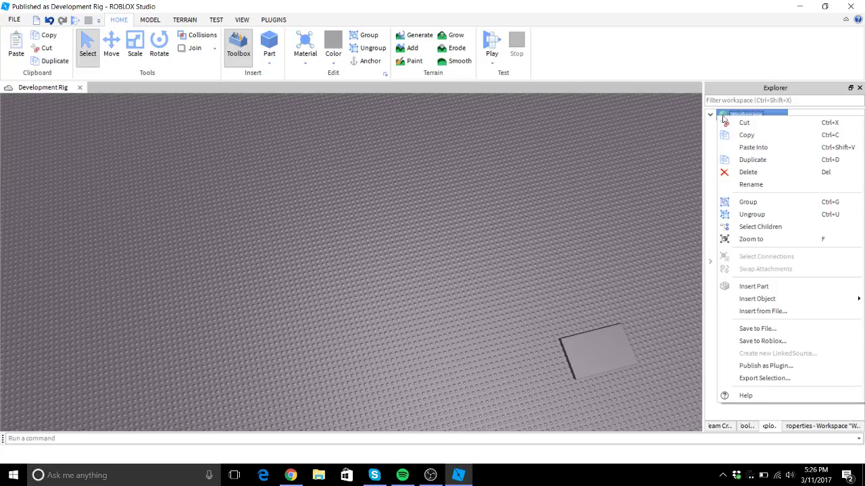
pyautogui.moveTo(808, 298)
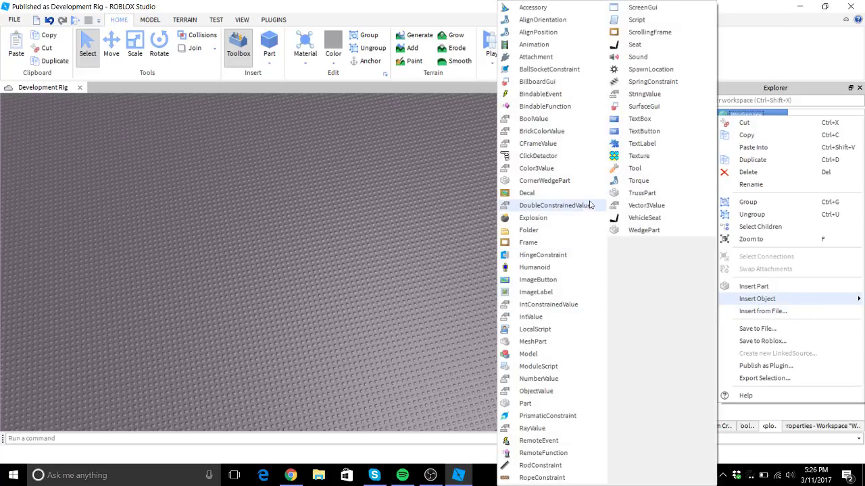
pyautogui.click(372, 344)
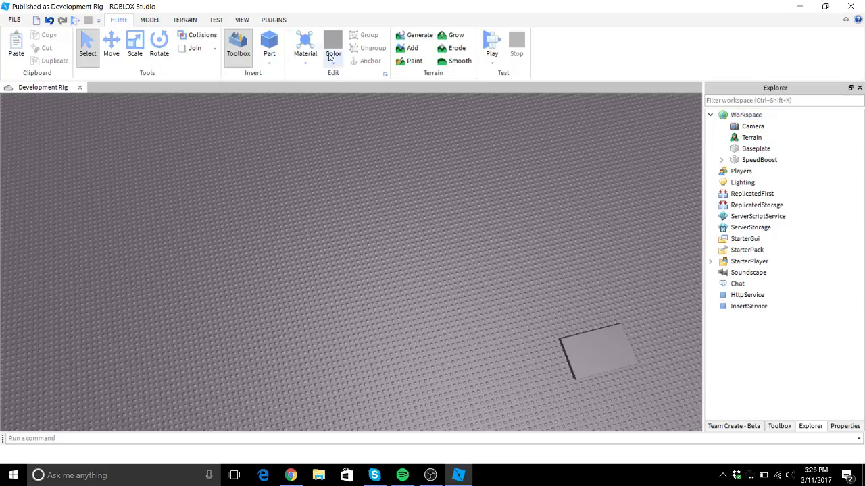
# - Insert a new part into the workspace and add a SurfaceGui object inside it
pyautogui.click(260, 40)
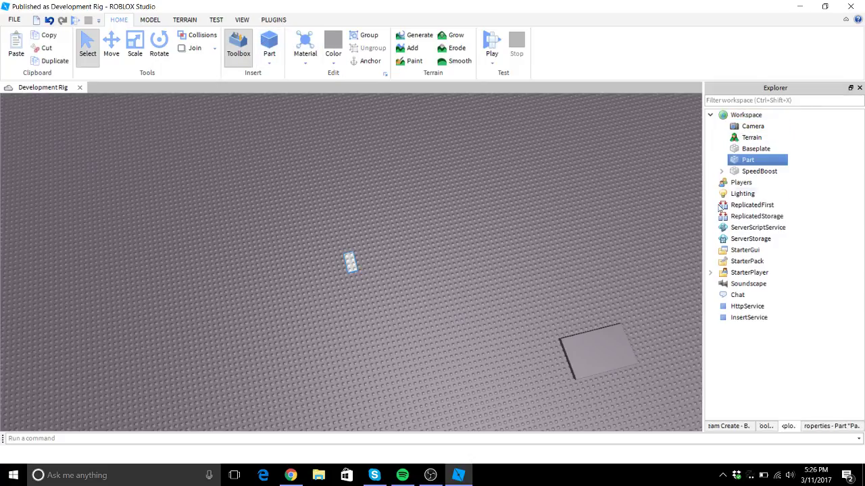
pyautogui.rightClick(748, 162)
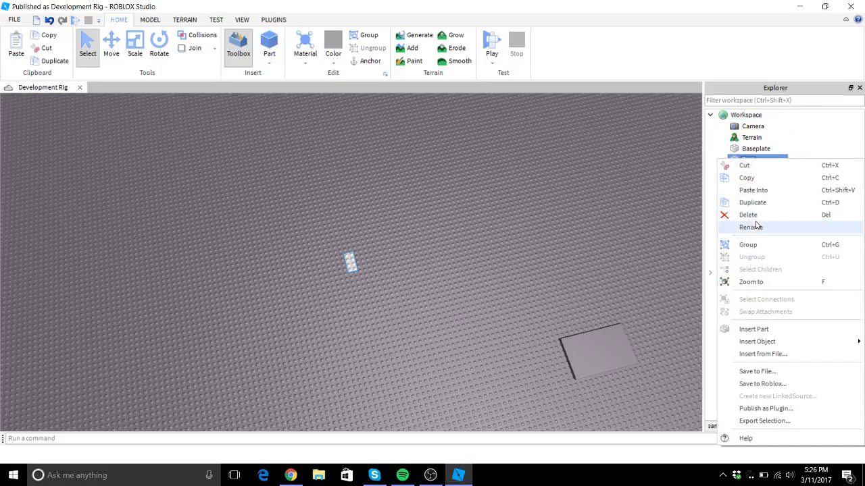
pyautogui.moveTo(774, 348)
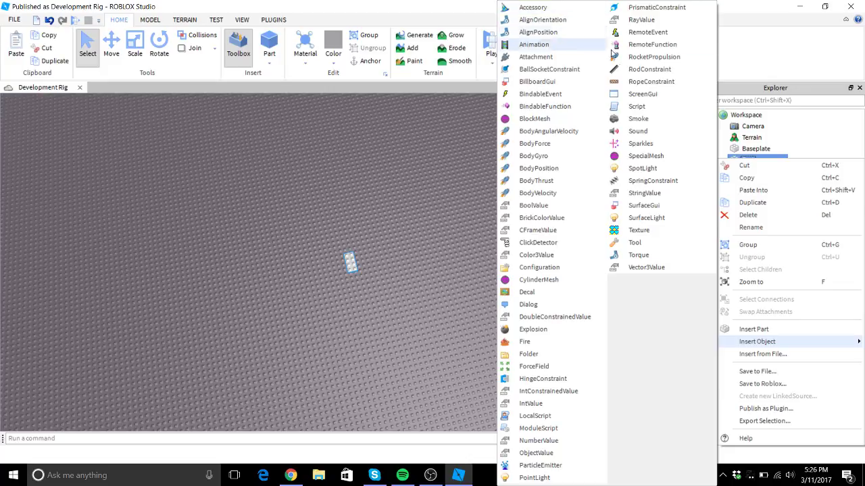
pyautogui.click(637, 205)
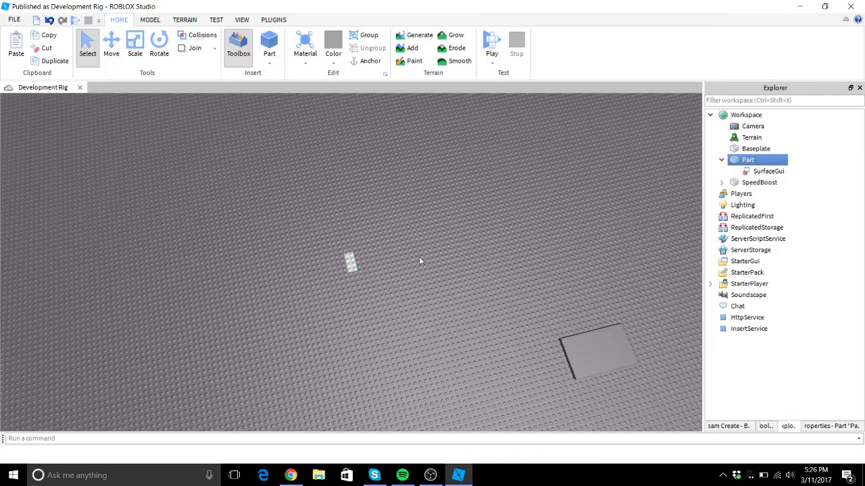
# - Scale the new part into a tall, wide block using the Scale tool
pyautogui.press('f')
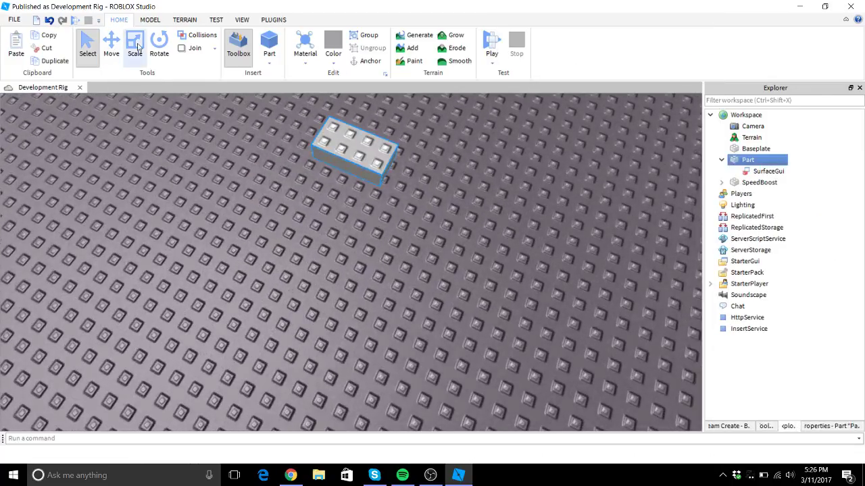
pyautogui.click(135, 46)
pyautogui.scroll(-10, 377, 235)
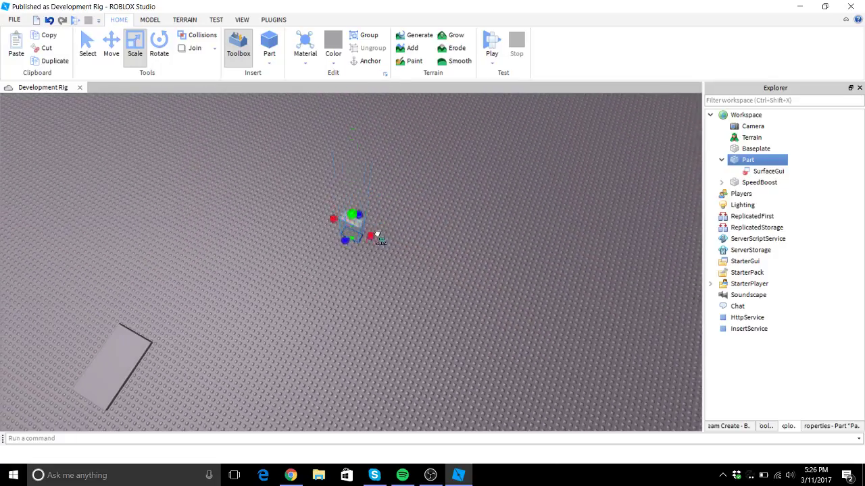
pyautogui.scroll(10, 377, 235)
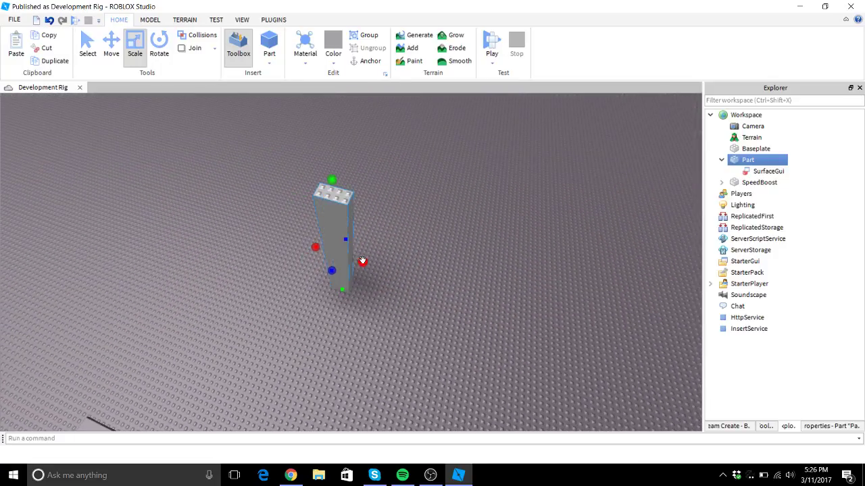
pyautogui.moveTo(363, 261); pyautogui.dragTo(448, 285)
pyautogui.moveTo(453, 245); pyautogui.dragTo(398, 256, button='right')
pyautogui.moveTo(329, 313); pyautogui.dragTo(420, 318)
pyautogui.scroll(-1, 432, 337)
# - Add a Frame object inside the part's SurfaceGui and view it on the block's face
pyautogui.rightClick(756, 169)
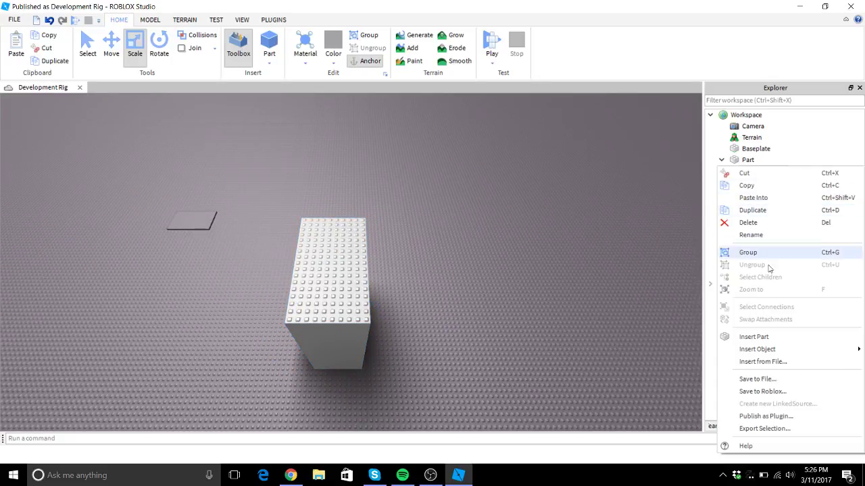
pyautogui.moveTo(770, 349)
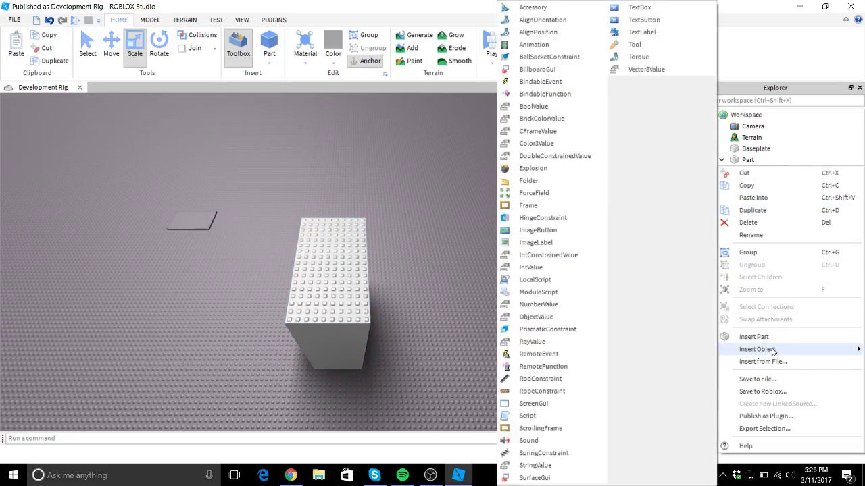
pyautogui.click(528, 205)
pyautogui.moveTo(524, 234); pyautogui.dragTo(326, 190, button='right')
pyautogui.scroll(3, 500, 311)
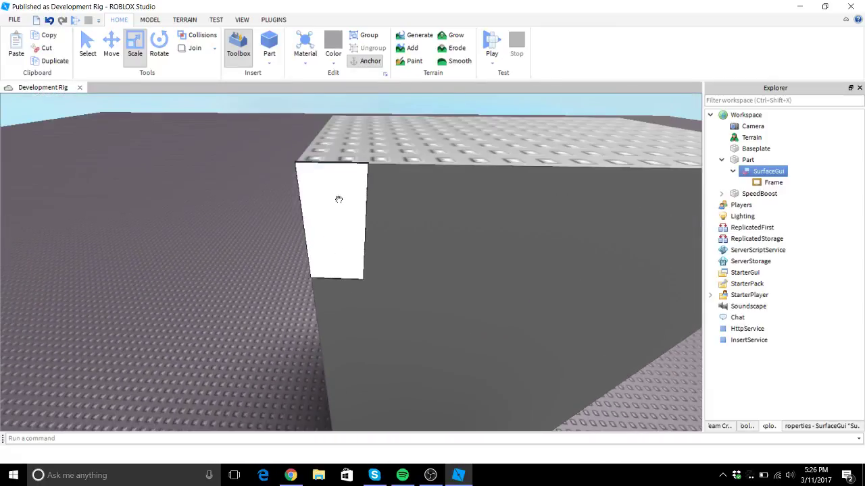
pyautogui.scroll(-3, 337, 198)
# - Examine the Frame's properties, including its position, size, style and visibility
pyautogui.click(761, 182)
pyautogui.click(813, 427)
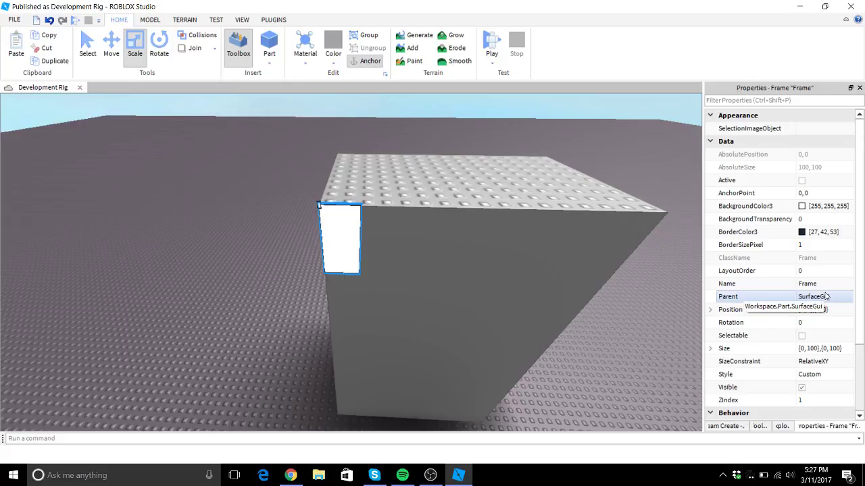
pyautogui.scroll(-3, 813, 351)
pyautogui.scroll(3, 813, 351)
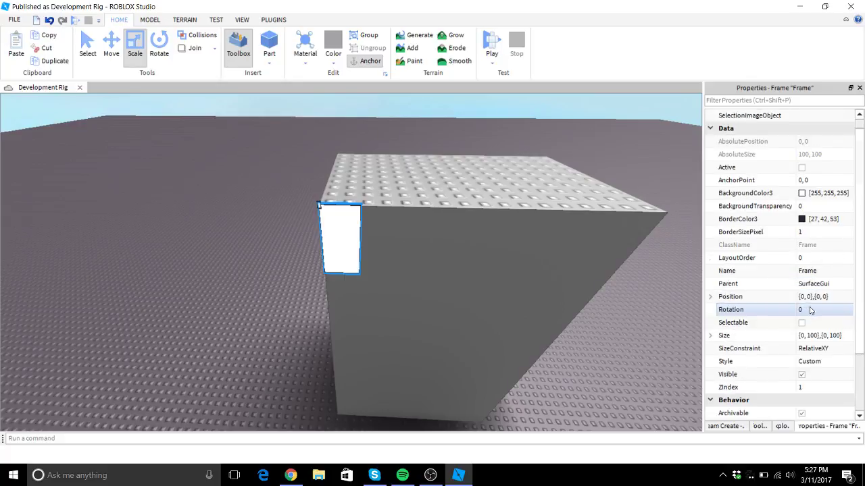
pyautogui.scroll(-3, 793, 217)
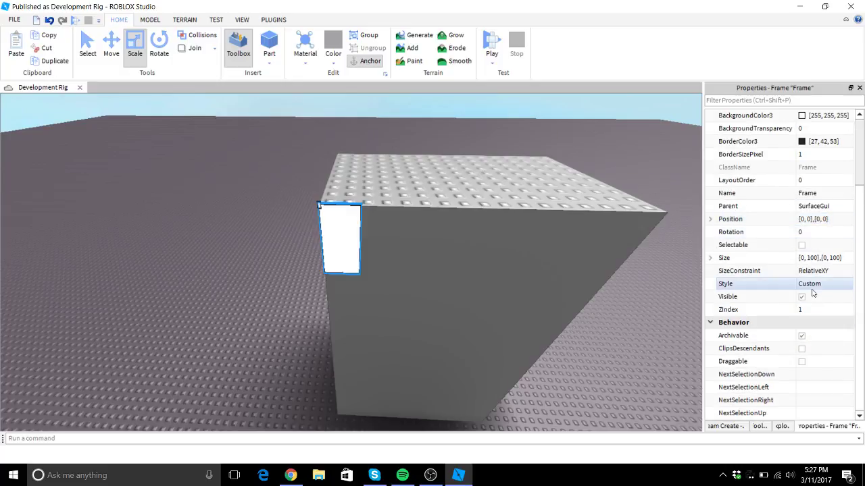
pyautogui.click(780, 426)
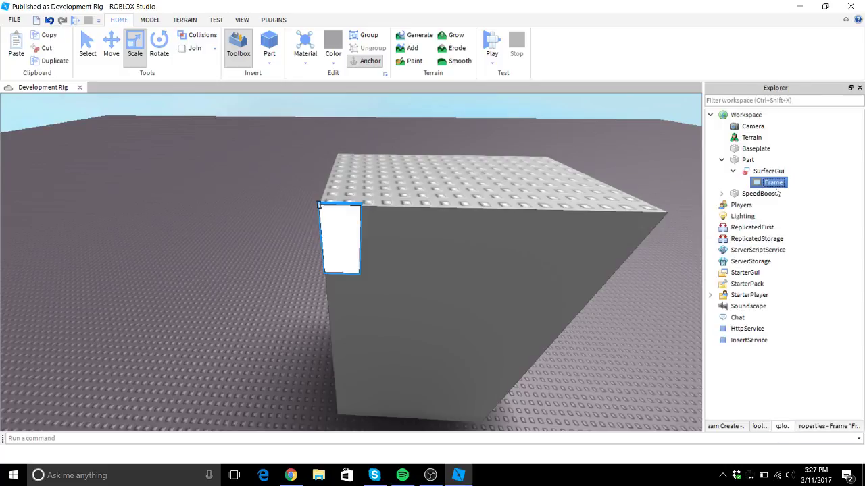
pyautogui.click(835, 428)
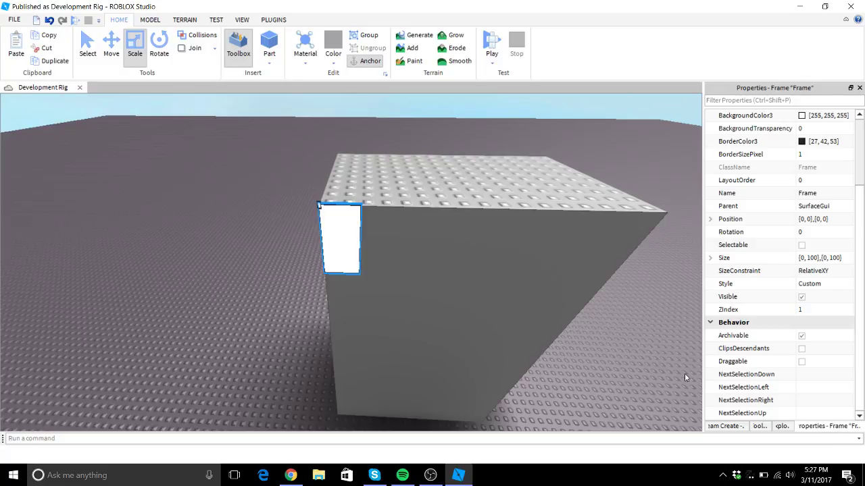
pyautogui.click(241, 20)
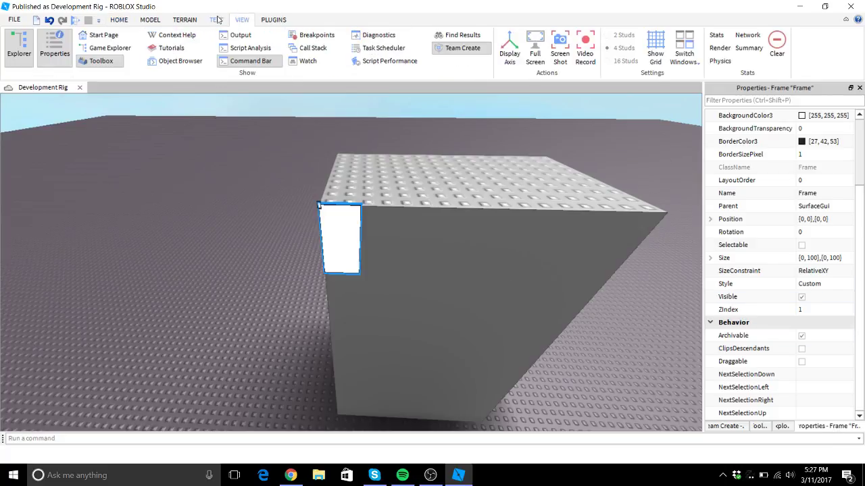
pyautogui.click(119, 20)
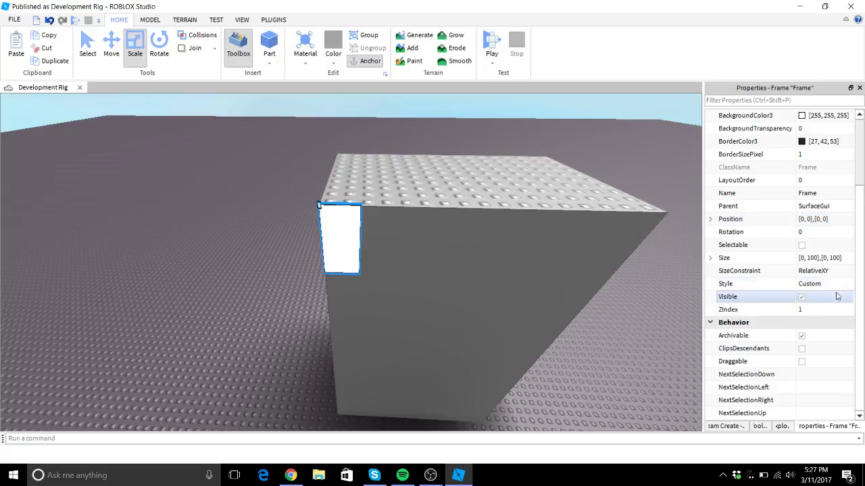
# - Widen the Frame across the block's face, trying width offsets of 500, 1000 and 900 before setting 800
pyautogui.doubleClick(816, 260)
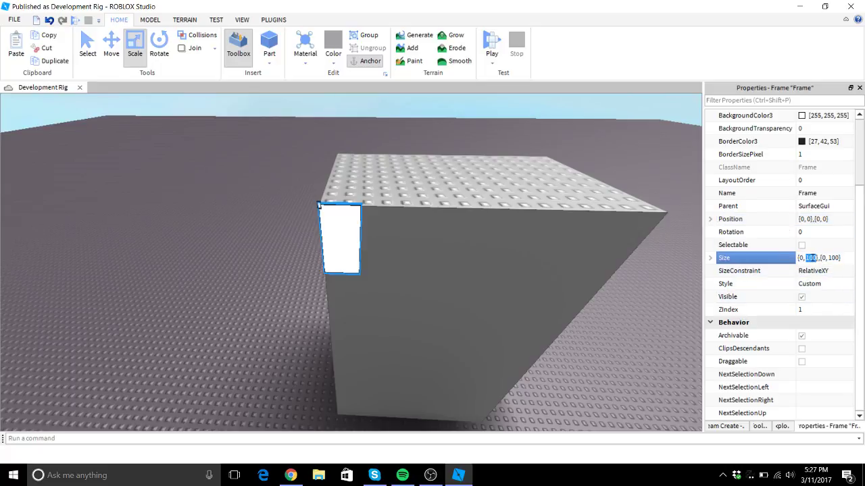
pyautogui.write('500')
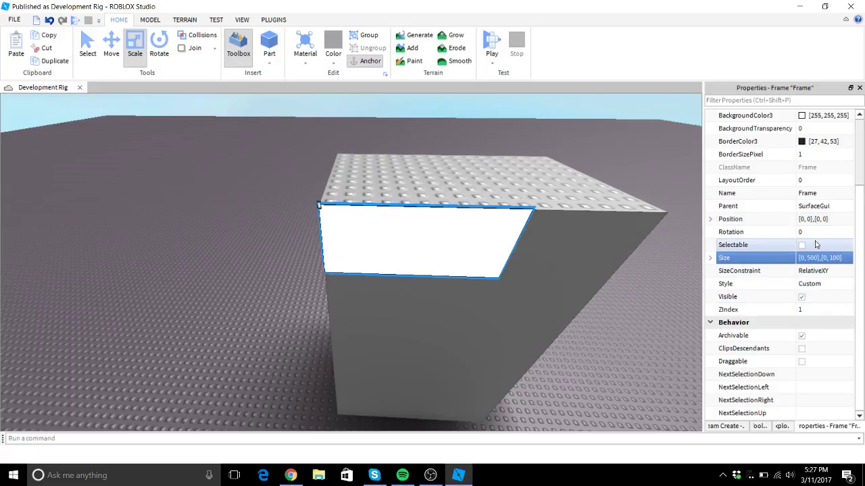
pyautogui.doubleClick(810, 257)
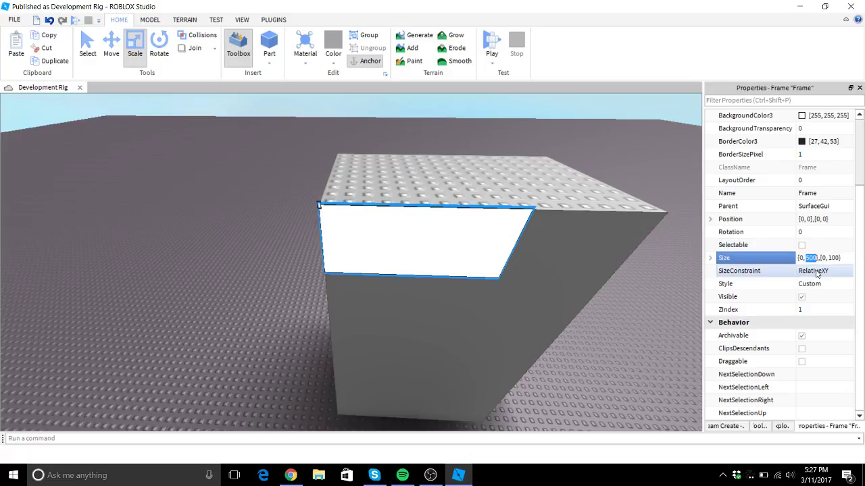
pyautogui.press('Return')
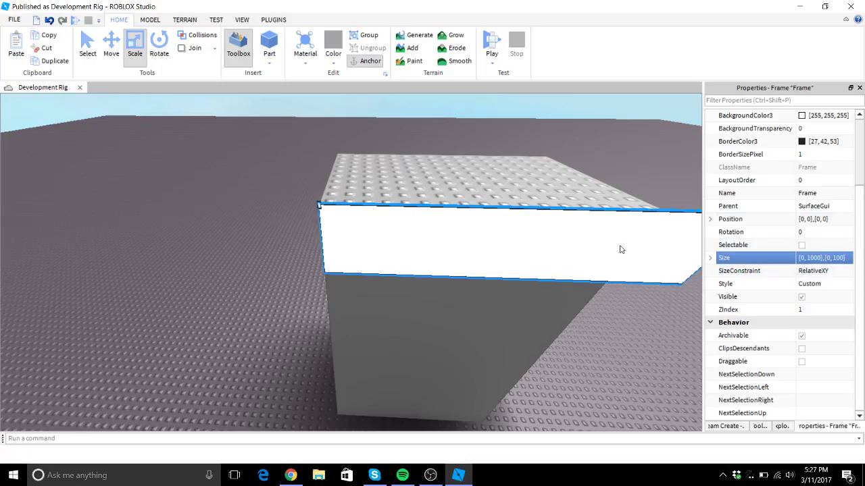
pyautogui.moveTo(647, 265)
pyautogui.mouseDown(button='right')
pyautogui.moveTo(662, 260)
pyautogui.moveTo(638, 260)
pyautogui.mouseUp(button='right')
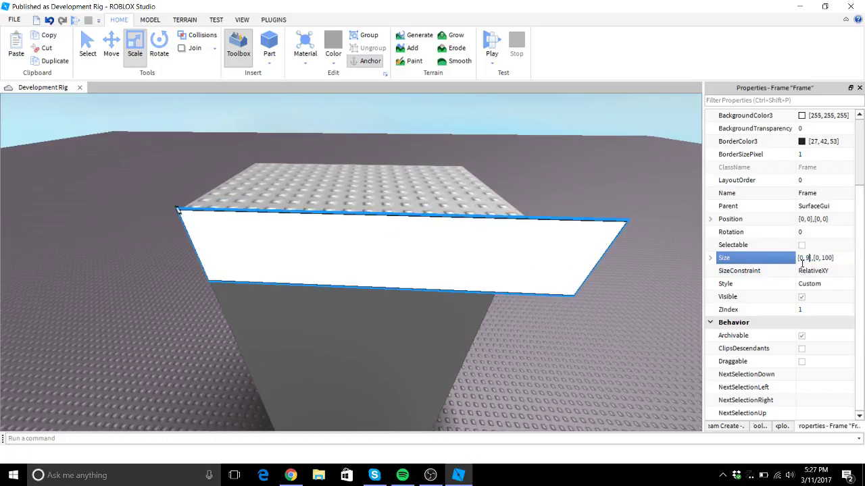
pyautogui.press('Return')
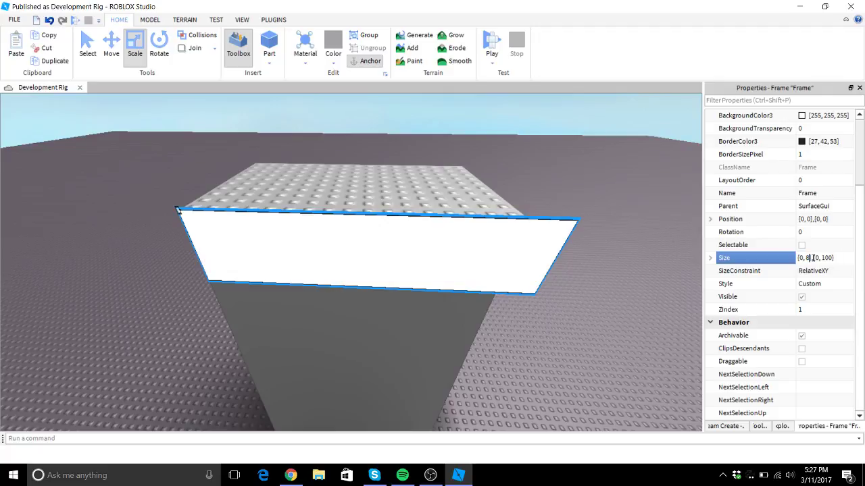
pyautogui.write('00')
pyautogui.press('Return')
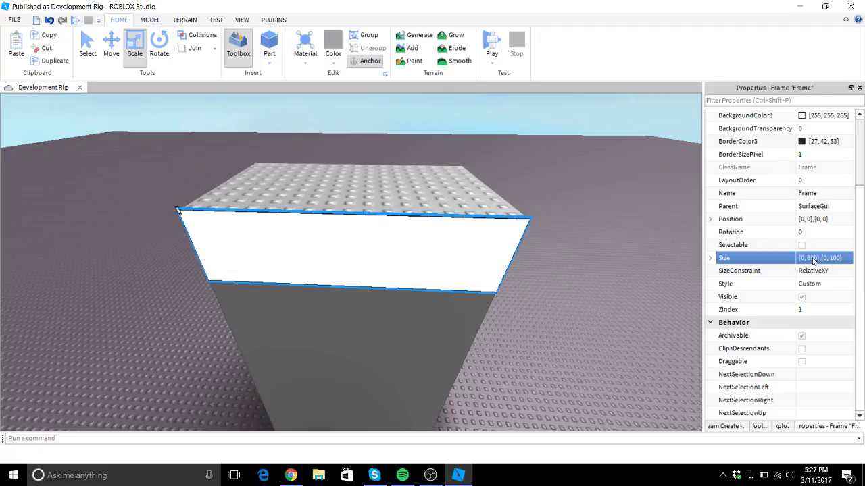
# - Set the Frame's height offset to 900 in its Size property
pyautogui.click(606, 262)
pyautogui.moveTo(601, 262); pyautogui.dragTo(601, 266, button='right')
pyautogui.click(405, 282)
pyautogui.click(788, 426)
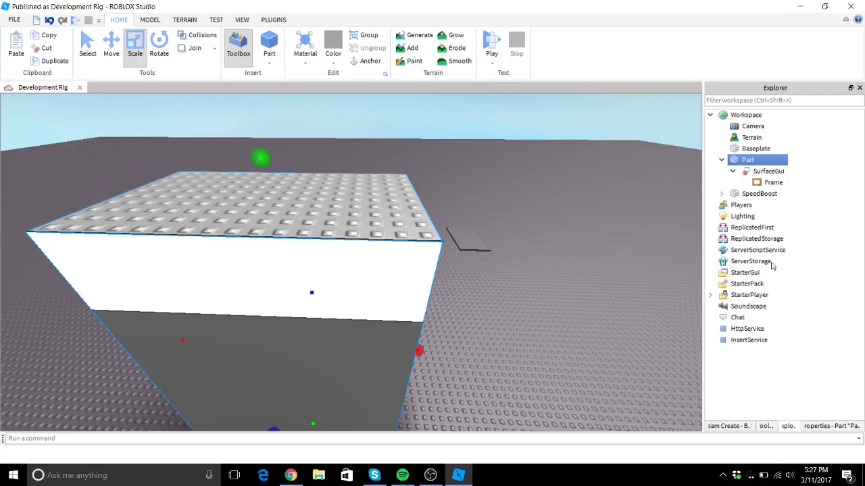
pyautogui.click(764, 171)
pyautogui.click(772, 184)
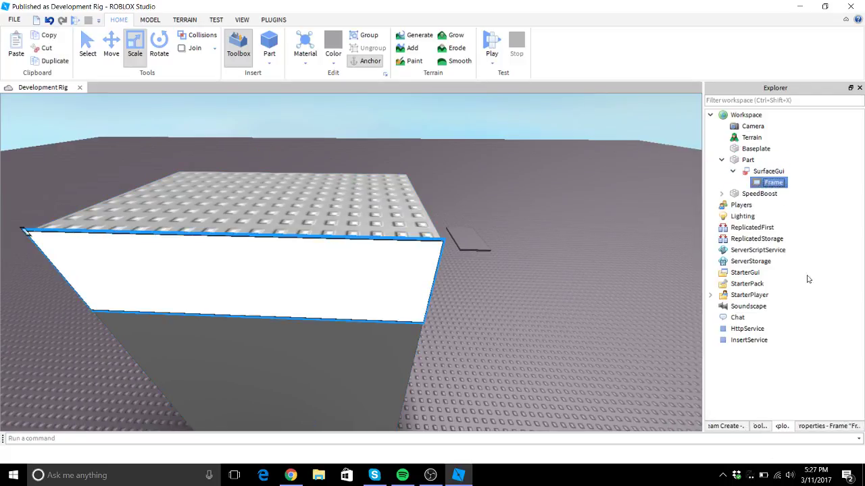
pyautogui.click(842, 424)
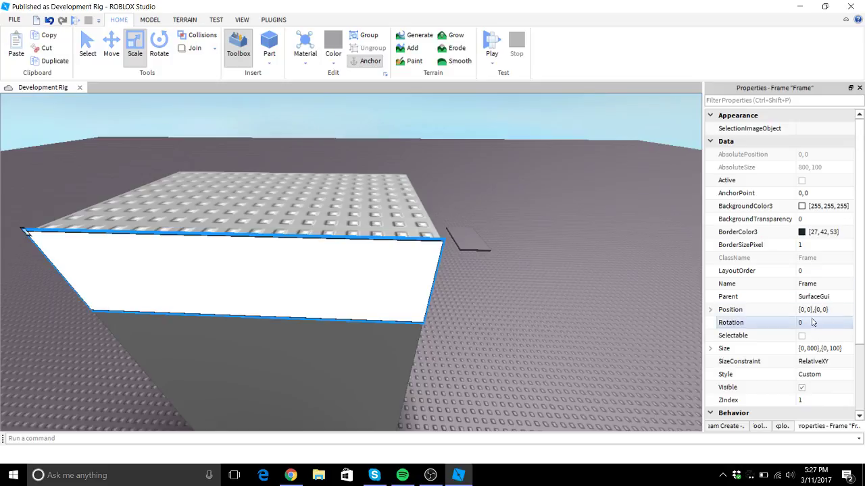
pyautogui.scroll(-3, 814, 270)
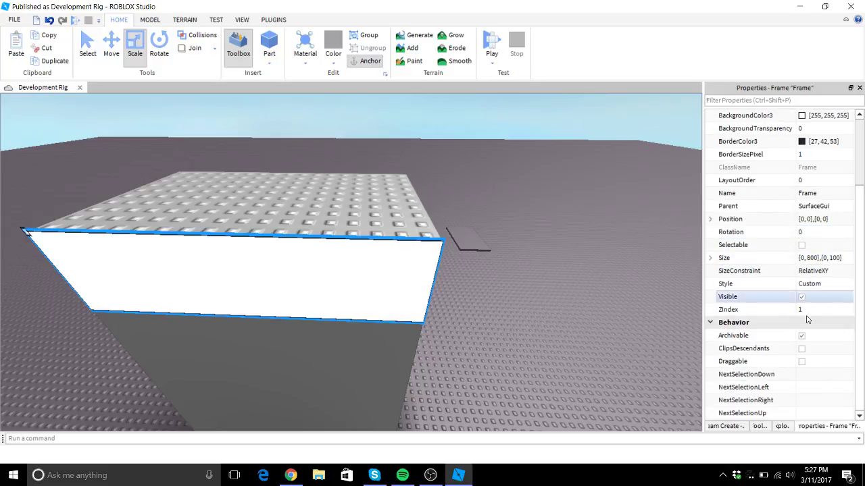
pyautogui.doubleClick(833, 258)
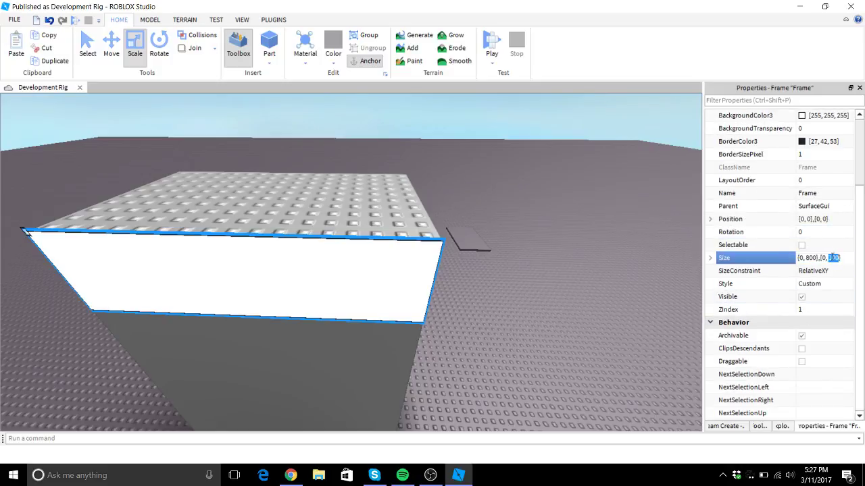
pyautogui.press('Return')
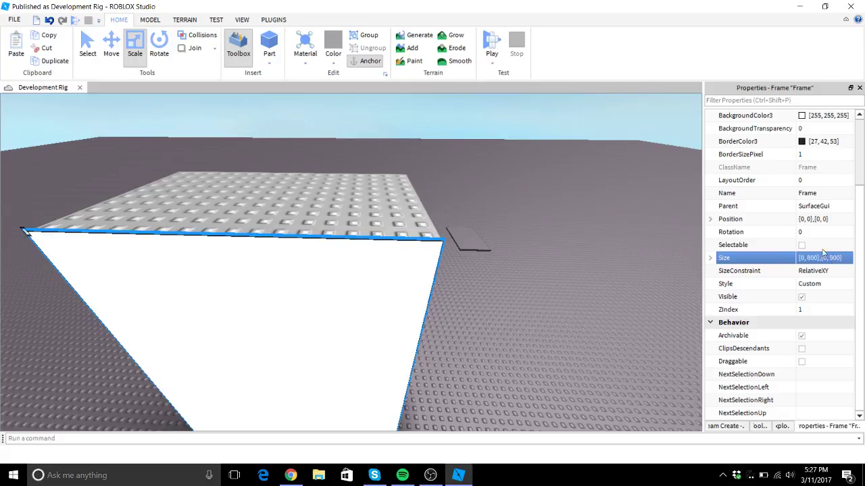
# - Raise the block above the baseplate to position -2.5, 28, 17.5 with the Move tool
pyautogui.moveTo(519, 244); pyautogui.dragTo(506, 299, button='right')
pyautogui.moveTo(471, 258); pyautogui.dragTo(468, 204)
pyautogui.scroll(-1, 305, 139)
pyautogui.click(112, 45)
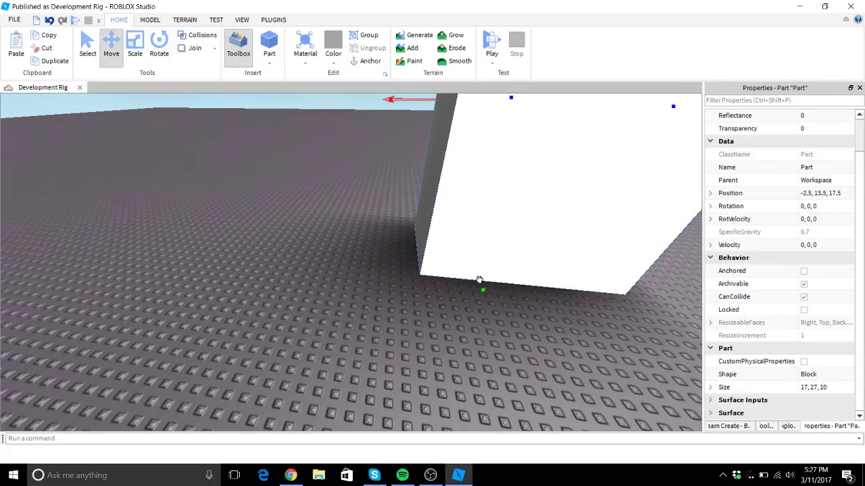
pyautogui.moveTo(490, 275); pyautogui.dragTo(525, 305)
pyautogui.moveTo(460, 298); pyautogui.dragTo(460, 298, button='right')
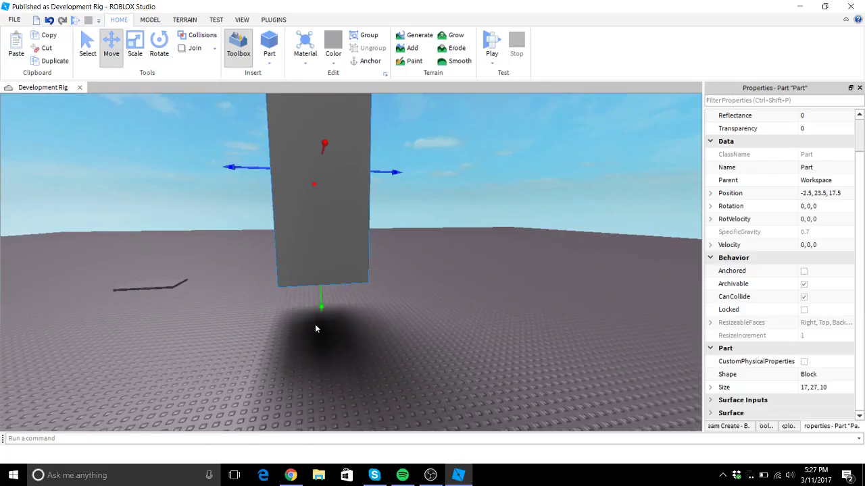
pyautogui.moveTo(319, 307); pyautogui.dragTo(320, 277)
pyautogui.moveTo(466, 306); pyautogui.dragTo(611, 352, button='right')
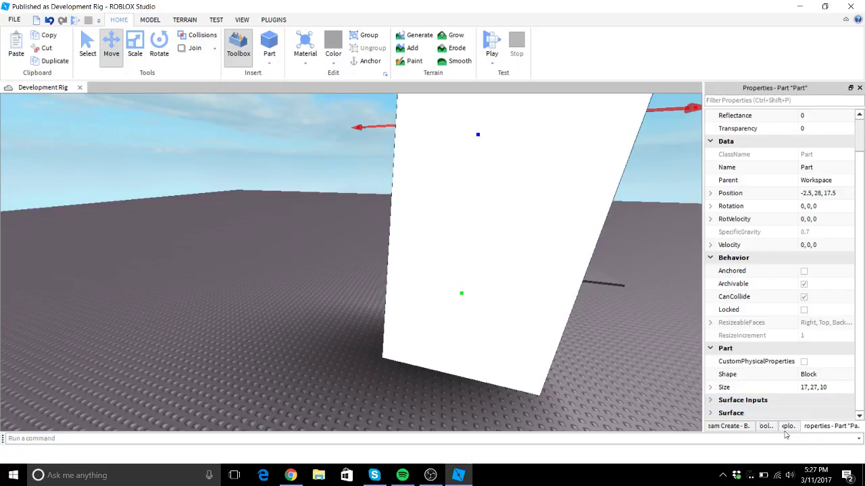
# - Adjust the Frame's height offset, trying 500 and 550, until it exactly covers the block's face
pyautogui.click(789, 427)
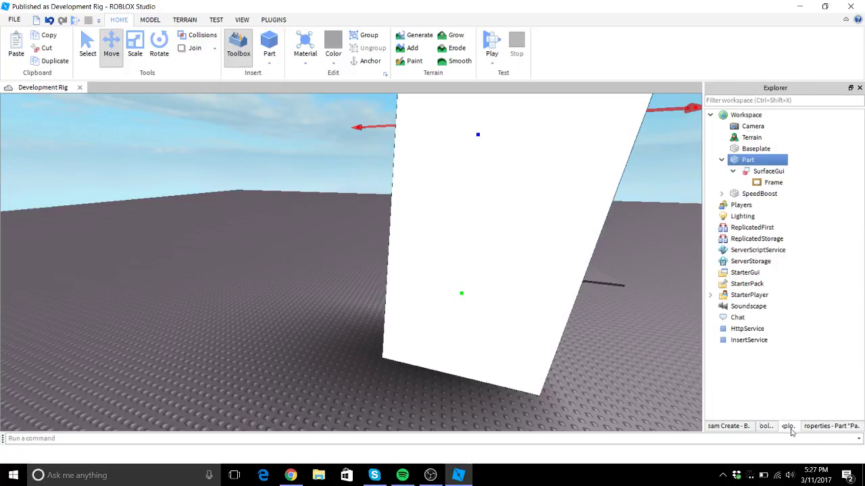
pyautogui.click(774, 182)
pyautogui.click(830, 430)
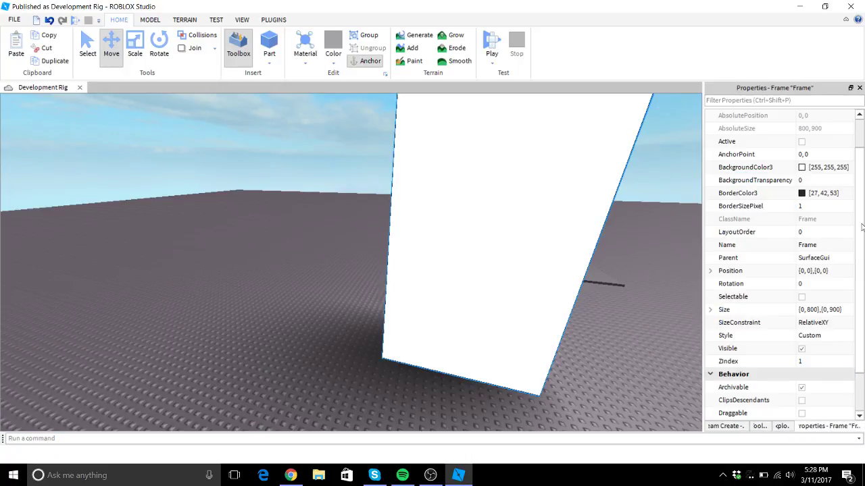
pyautogui.doubleClick(834, 310)
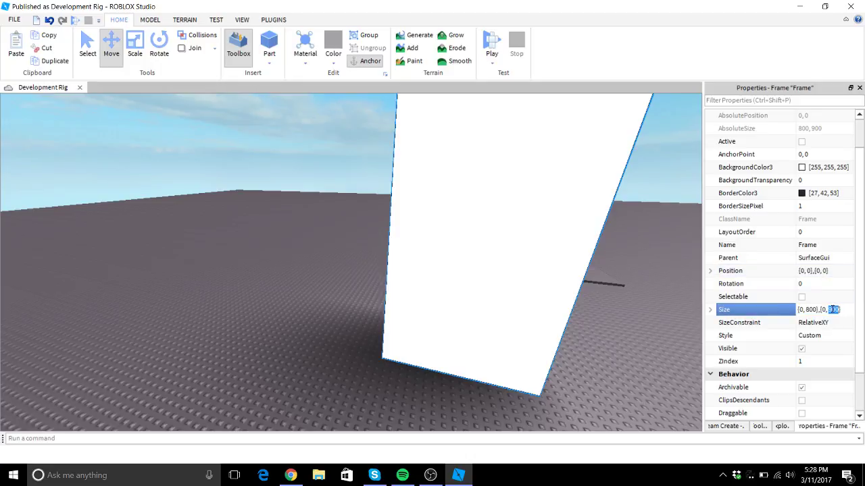
pyautogui.write('500')
pyautogui.press('Return')
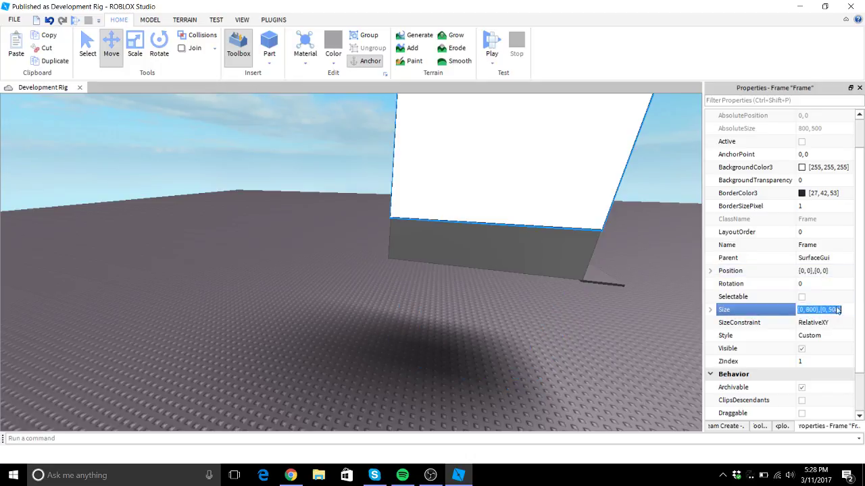
pyautogui.write('0')
pyautogui.press('Return')
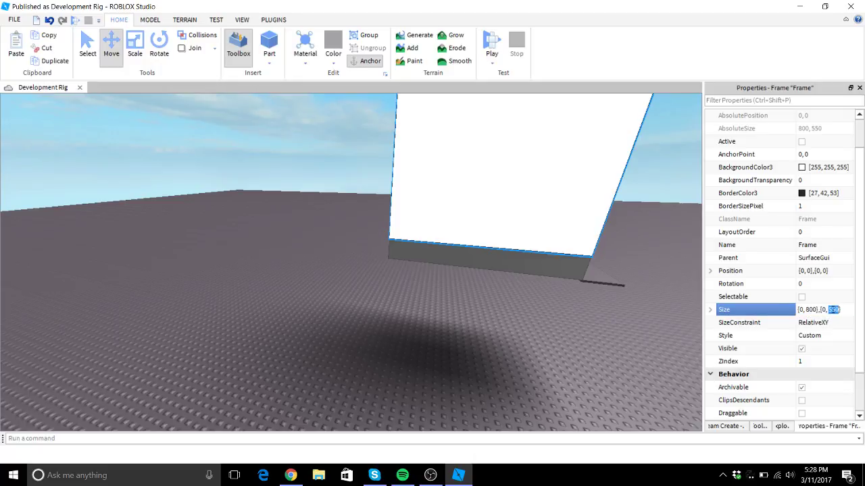
pyautogui.press('Return')
# - Lower the block back onto the baseplate at position -1, 13.5, 22.5
pyautogui.click(501, 319)
pyautogui.moveTo(502, 319); pyautogui.dragTo(446, 207, button='right')
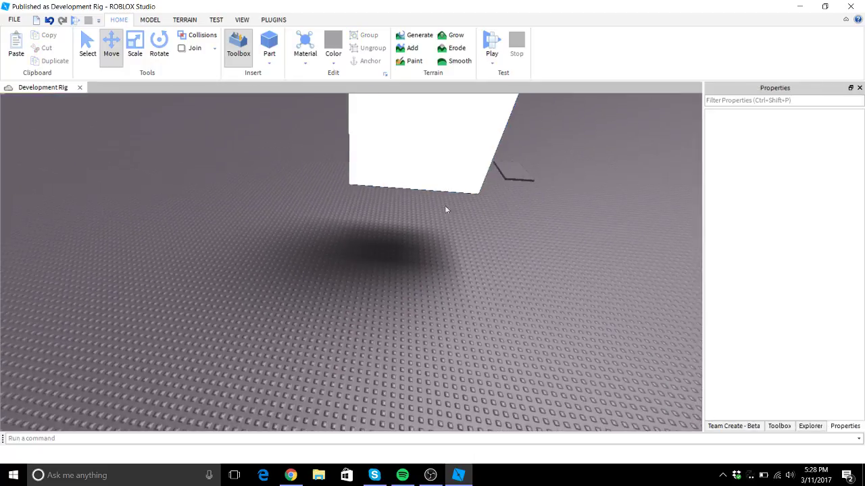
pyautogui.moveTo(425, 174); pyautogui.dragTo(402, 243)
# - Scale down the block's depth with the Scale tool to make a thin upright panel
pyautogui.click(472, 314)
pyautogui.moveTo(470, 315); pyautogui.dragTo(329, 305, button='right')
pyautogui.scroll(-3, 329, 305)
pyautogui.click(223, 321)
pyautogui.scroll(-2, 256, 229)
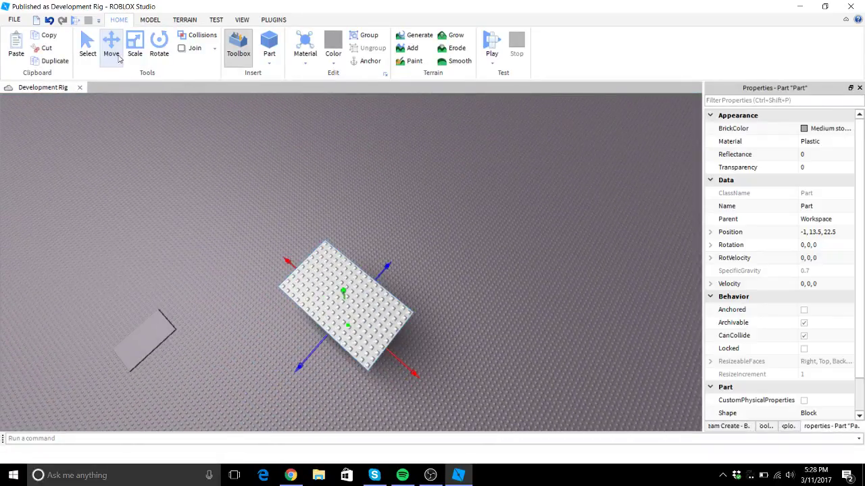
pyautogui.click(135, 46)
pyautogui.moveTo(321, 341); pyautogui.dragTo(376, 275)
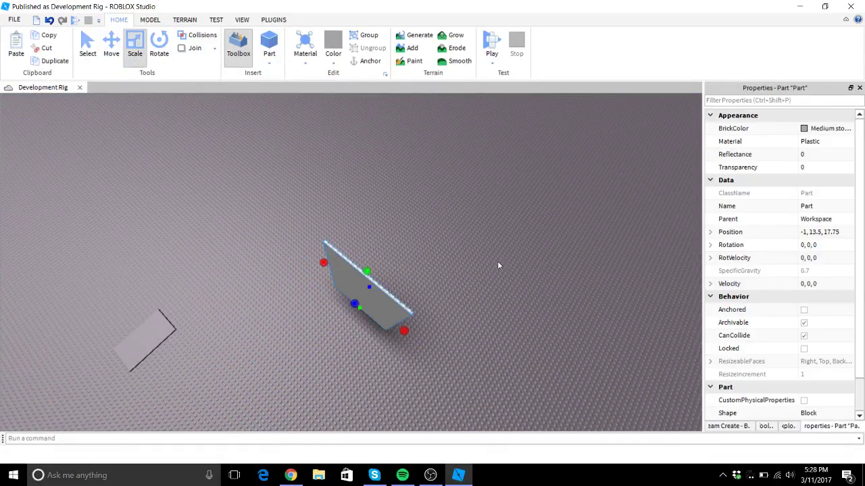
# - Shorten the thin panel by scaling its top edge downward
pyautogui.click(438, 306)
pyautogui.moveTo(438, 306); pyautogui.dragTo(439, 306, button='right')
pyautogui.click(360, 323)
pyautogui.press('a')
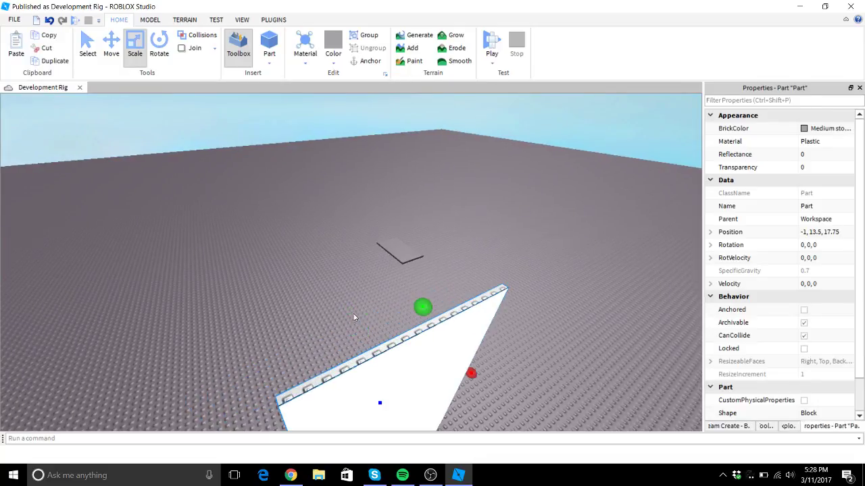
pyautogui.moveTo(421, 306); pyautogui.dragTo(409, 363)
pyautogui.click(474, 294)
# - Set the panel part's Transparency to 1
pyautogui.moveTo(449, 313); pyautogui.dragTo(340, 231, button='right')
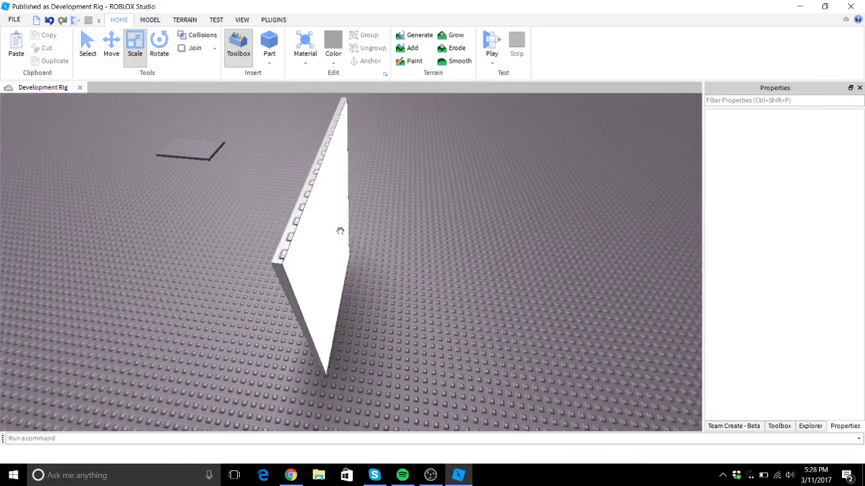
pyautogui.click(300, 220)
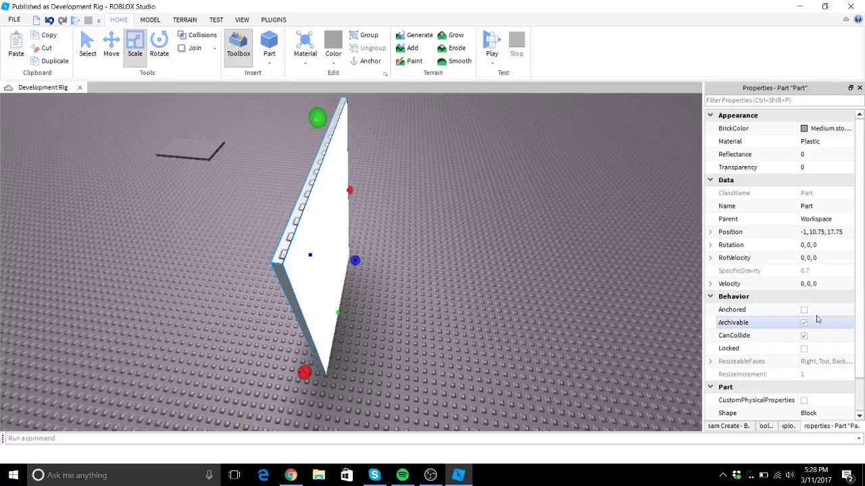
pyautogui.click(821, 168)
pyautogui.write('1')
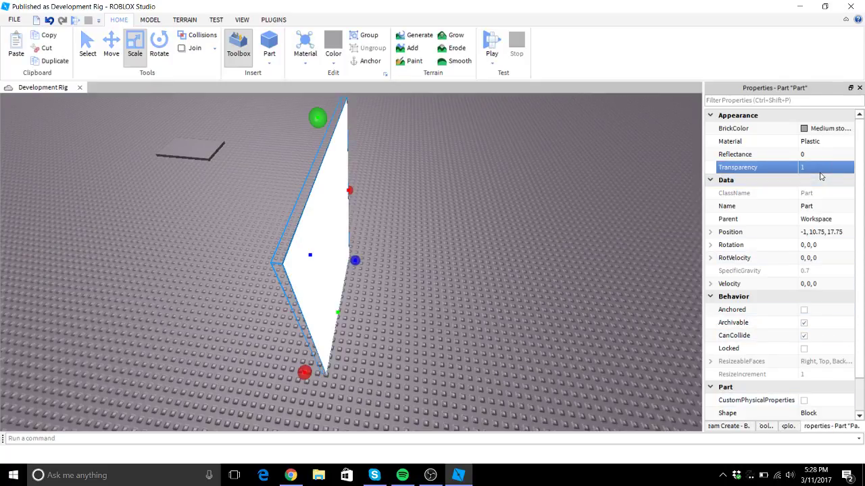
# - Examine the transparent part from the front to check how the Frame covers its face
pyautogui.click(409, 334)
pyautogui.moveTo(410, 334); pyautogui.dragTo(373, 224, button='right')
pyautogui.click(426, 290)
pyautogui.click(461, 324)
pyautogui.press('w')
pyautogui.click(340, 180)
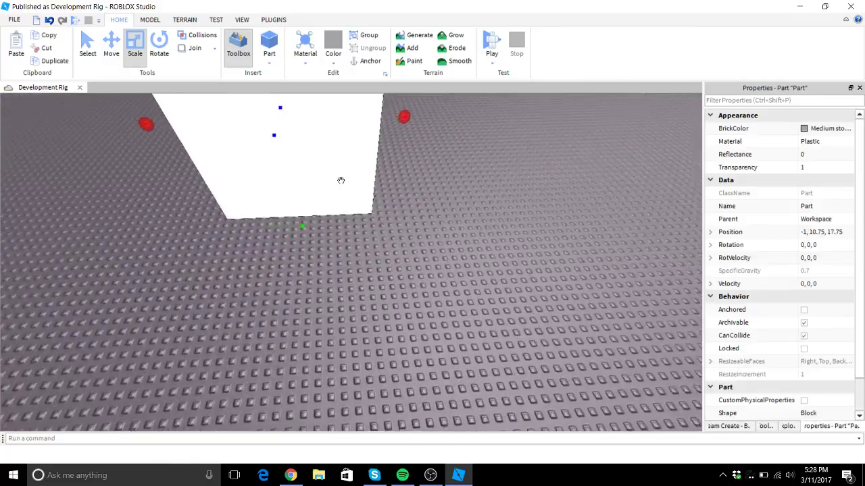
pyautogui.press('f')
# - Insert a TextBox object inside the Frame and select it
pyautogui.click(788, 427)
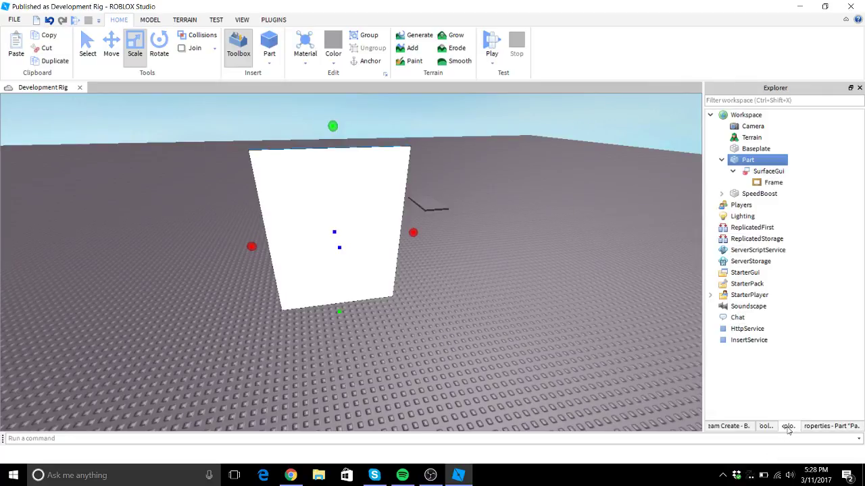
pyautogui.click(773, 182)
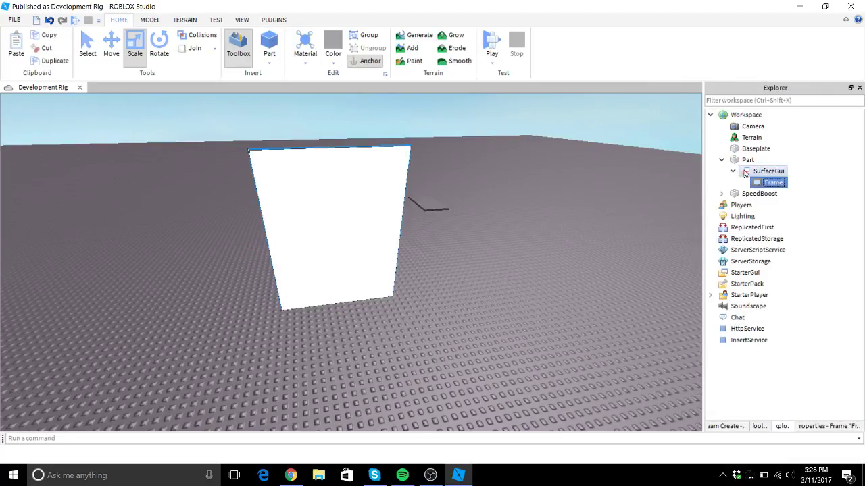
pyautogui.rightClick(773, 183)
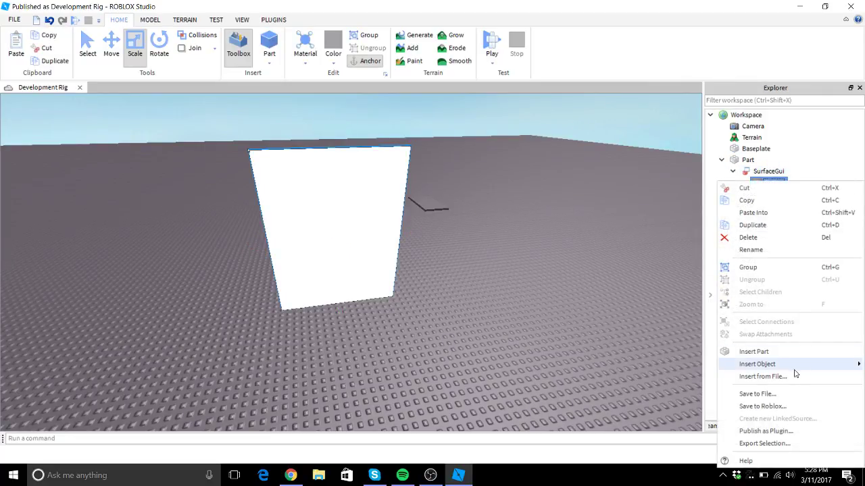
pyautogui.moveTo(777, 364)
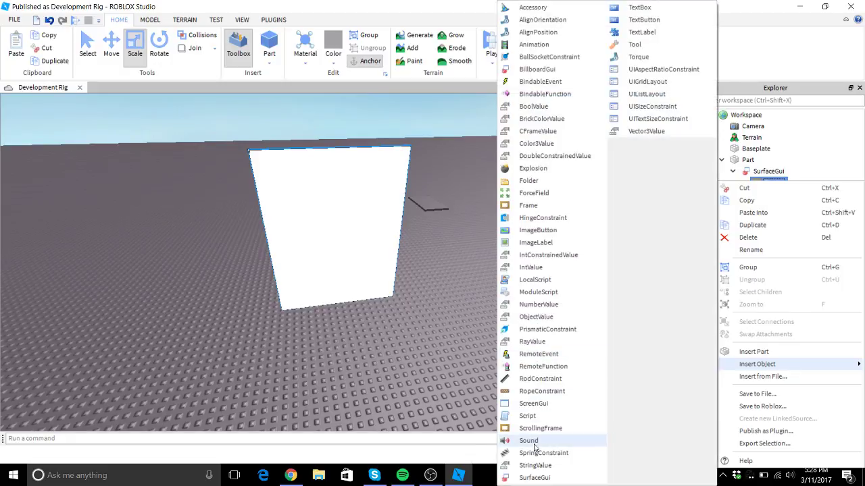
pyautogui.click(640, 7)
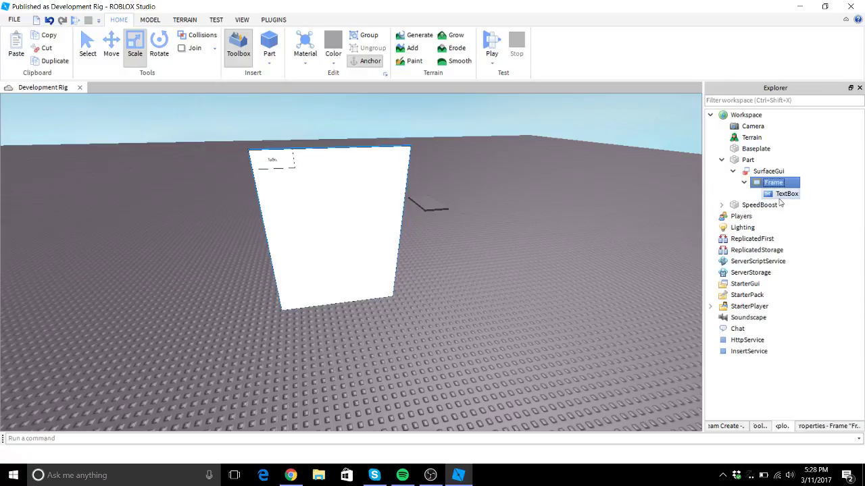
pyautogui.click(783, 196)
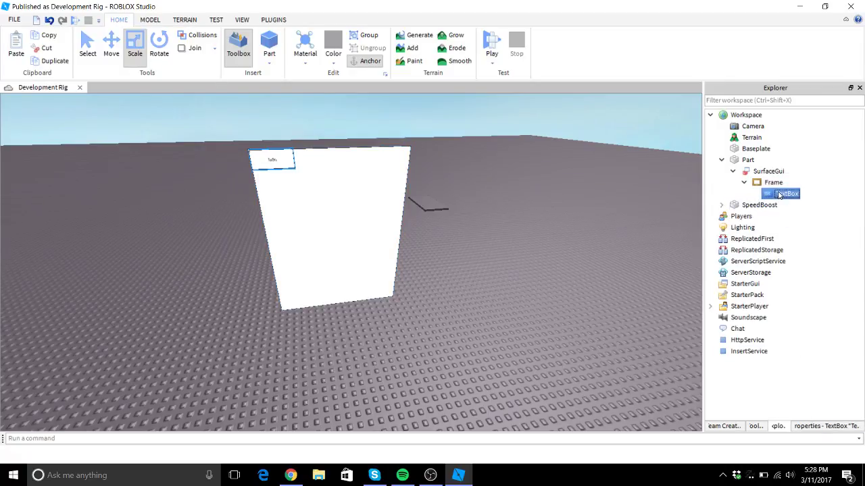
# - Set the TextBox's Text to "Subscribe to EncryptionXYZ" and enable TextScaled
pyautogui.click(813, 426)
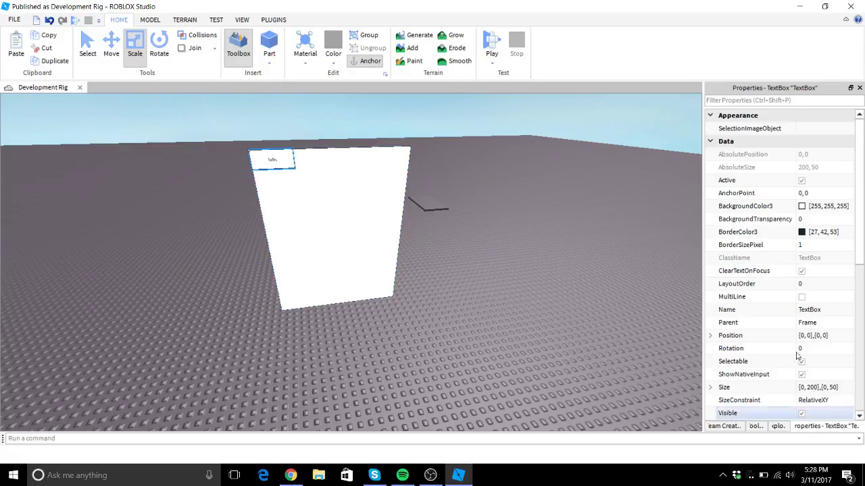
pyautogui.scroll(-6, 817, 317)
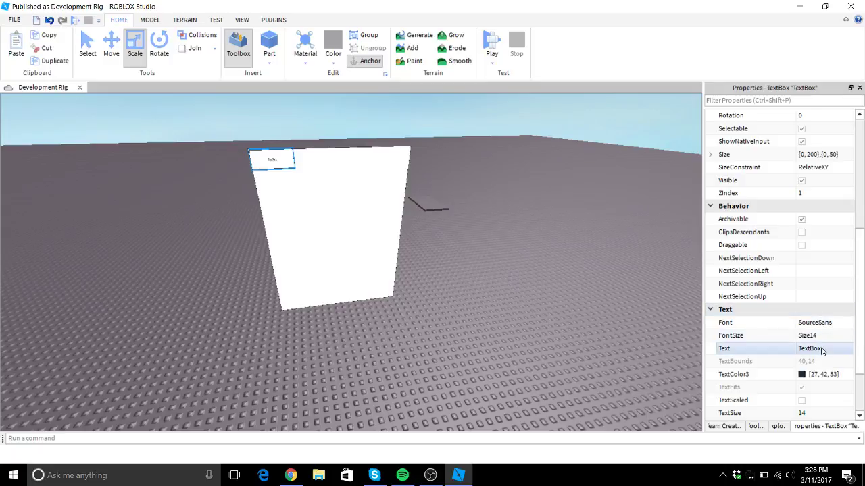
pyautogui.click(822, 351)
pyautogui.scroll(-2, 820, 348)
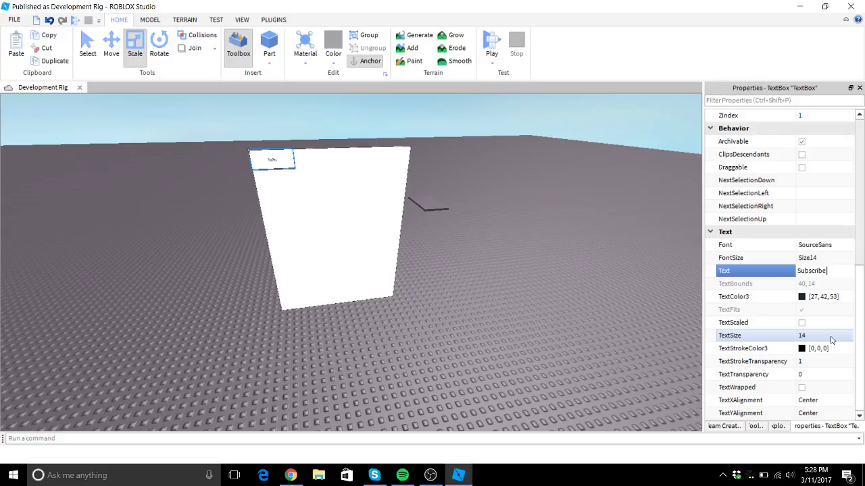
pyautogui.write('ryptionXYZ')
pyautogui.press('Return')
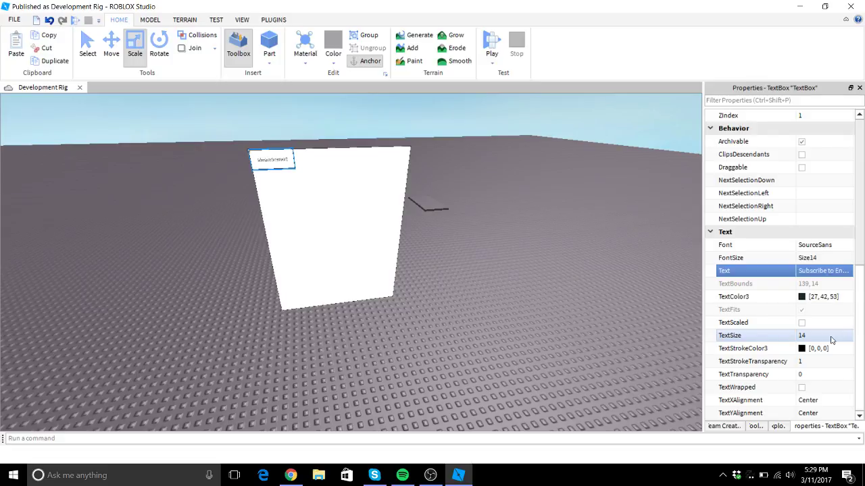
pyautogui.click(802, 324)
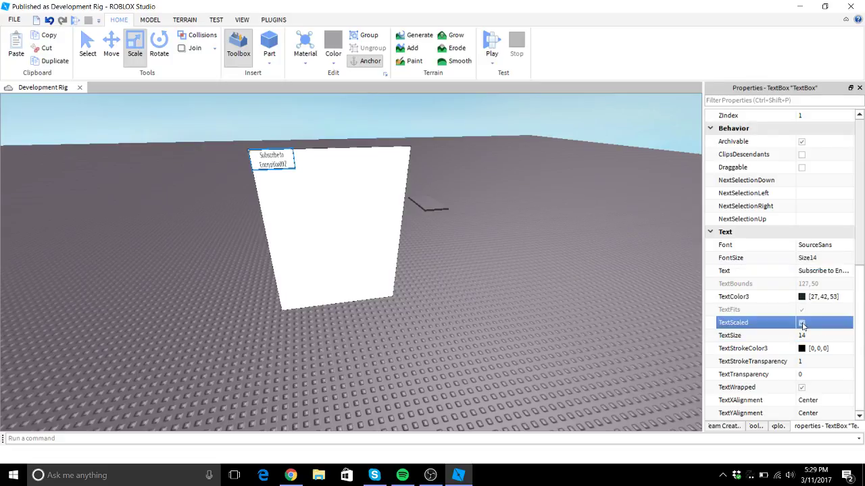
pyautogui.scroll(7, 749, 220)
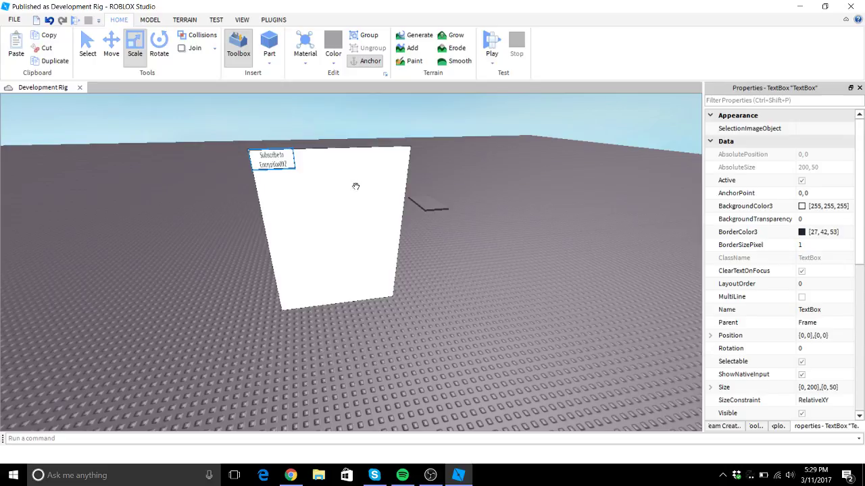
# - Select the Frame and copy its Size value
pyautogui.click(778, 426)
pyautogui.click(783, 182)
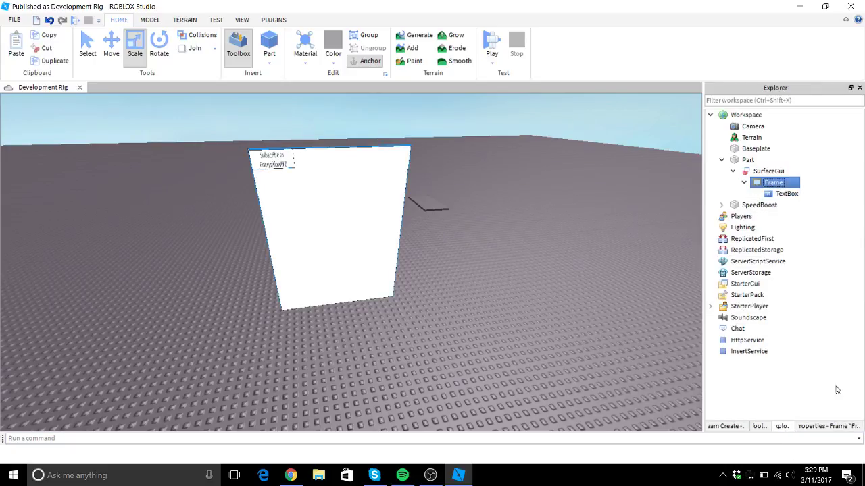
pyautogui.click(822, 428)
pyautogui.scroll(-3, 844, 296)
pyautogui.click(846, 308)
pyautogui.hotkey('ctrl', 'c')
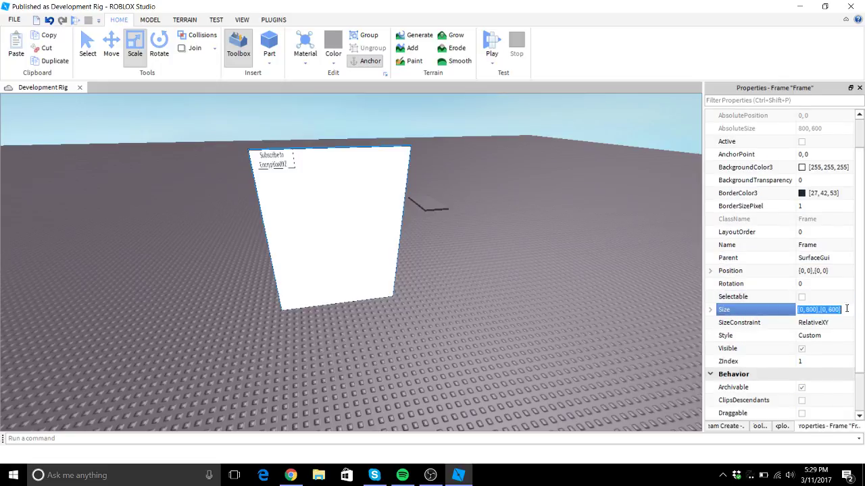
# - Set the TextBox's Size to the copied Frame size, {0, 800},{0, 600}
pyautogui.click(782, 427)
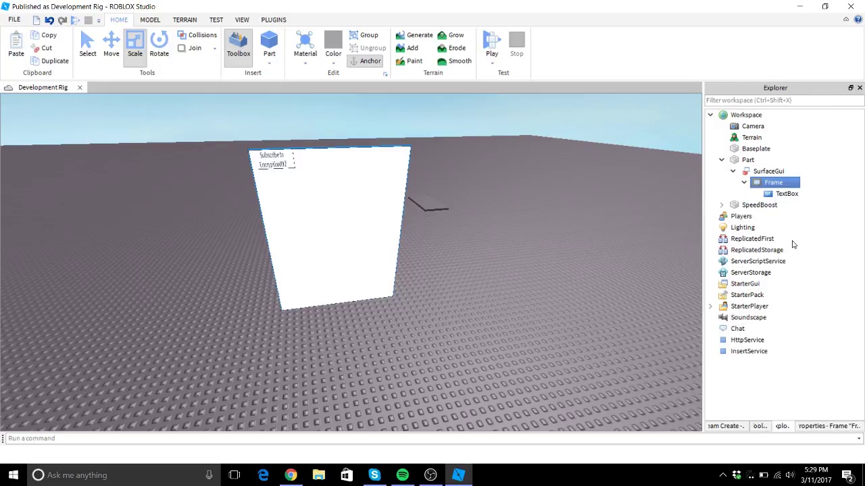
pyautogui.click(786, 194)
pyautogui.click(830, 426)
pyautogui.click(809, 273)
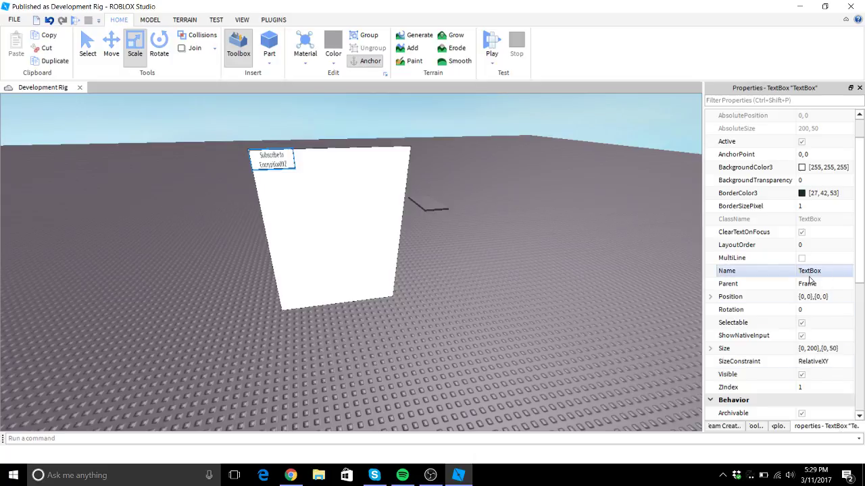
pyautogui.scroll(1, 803, 196)
pyautogui.scroll(-4, 777, 194)
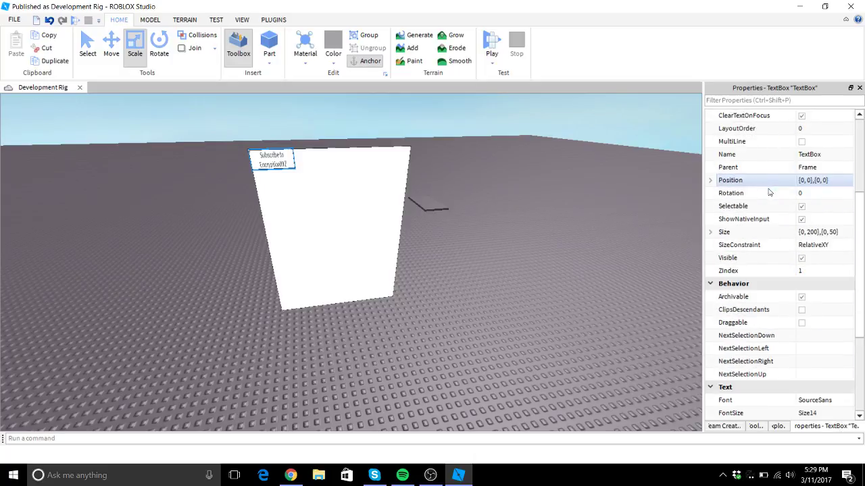
pyautogui.click(819, 232)
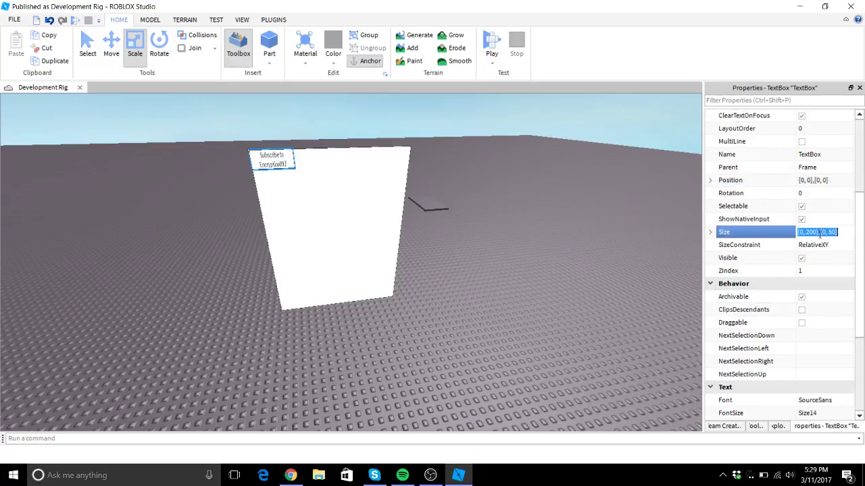
pyautogui.hotkey('ctrl', 'v')
pyautogui.press('Return')
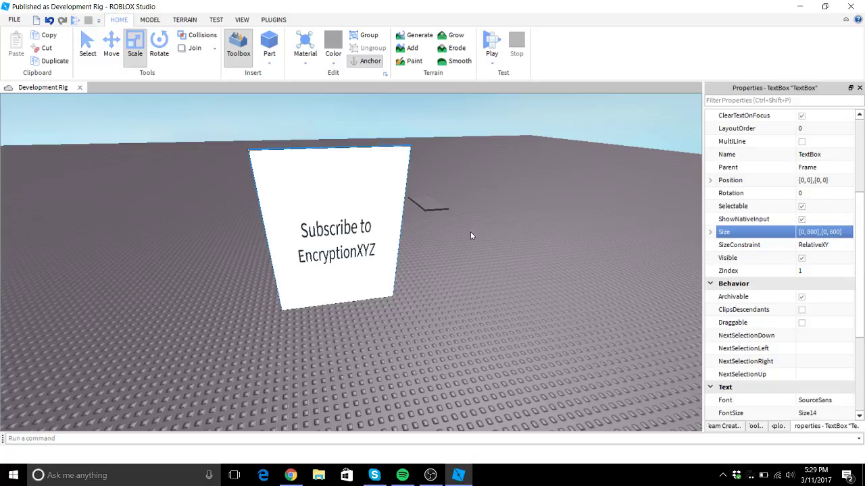
# - Change the TextBox's Font to SciFi
pyautogui.scroll(4, 797, 263)
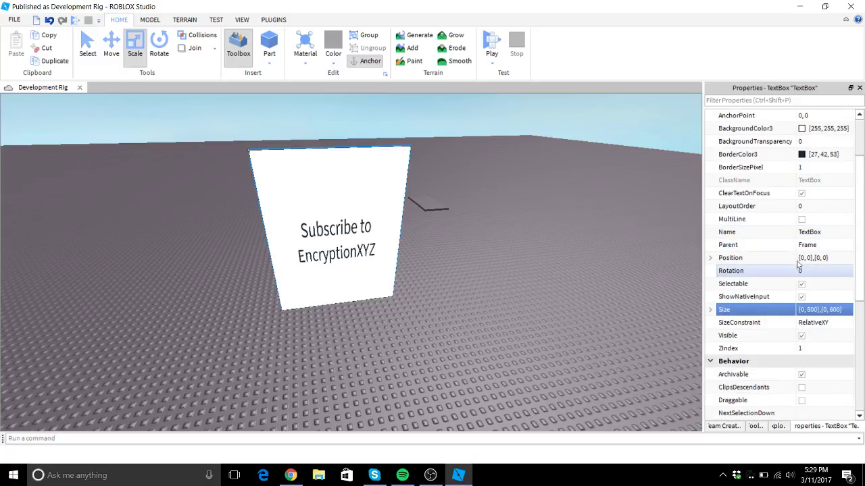
pyautogui.scroll(-3, 805, 271)
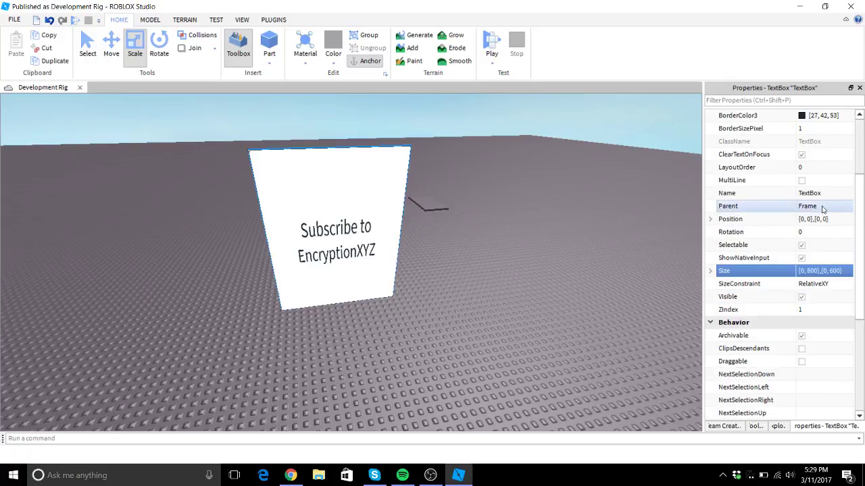
pyautogui.scroll(3, 820, 232)
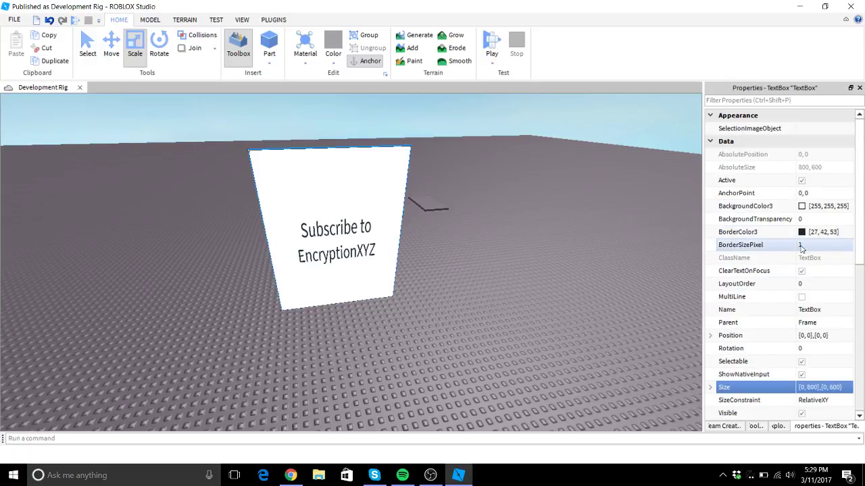
pyautogui.scroll(-8, 743, 246)
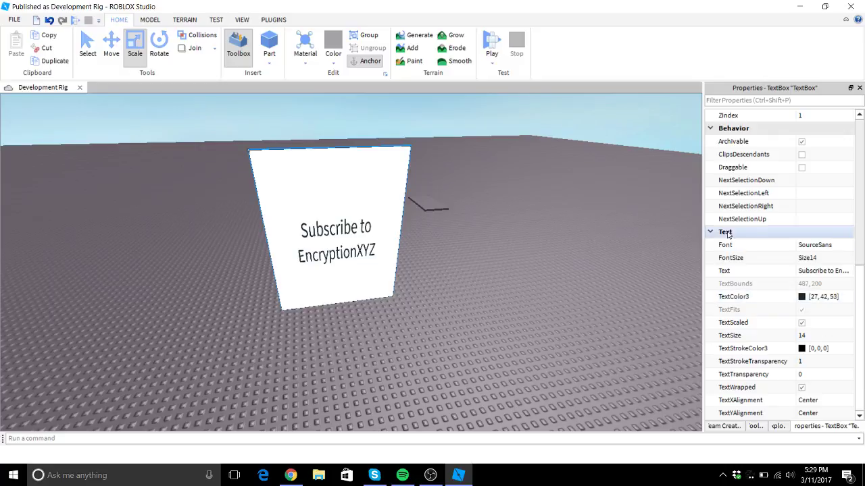
pyautogui.click(814, 244)
pyautogui.click(824, 245)
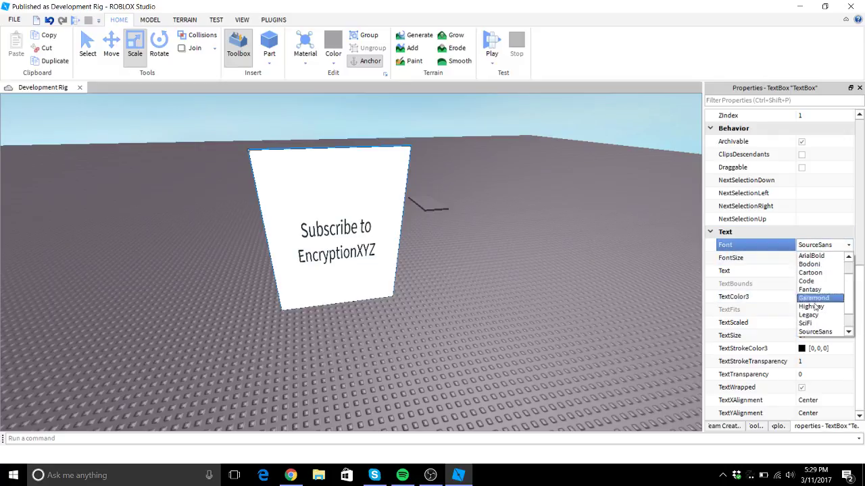
pyautogui.click(806, 298)
# - Set the TextBox's FontSize to Size32
pyautogui.click(823, 259)
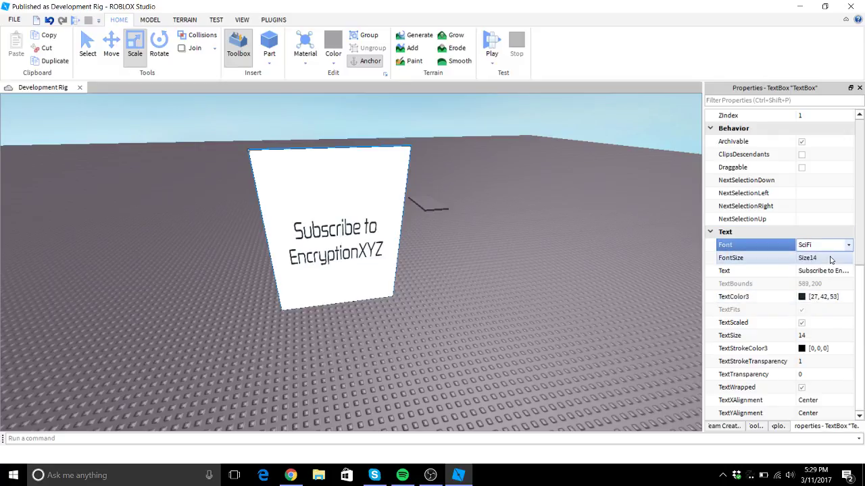
pyautogui.click(824, 262)
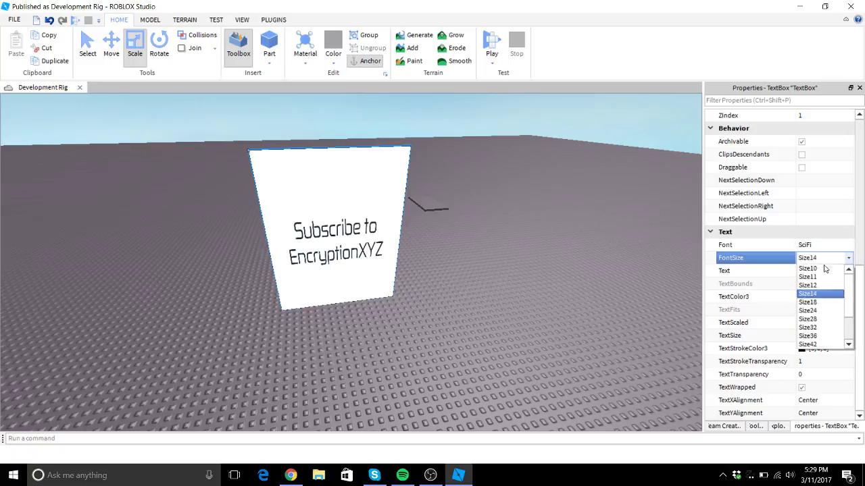
pyautogui.click(820, 327)
pyautogui.click(824, 258)
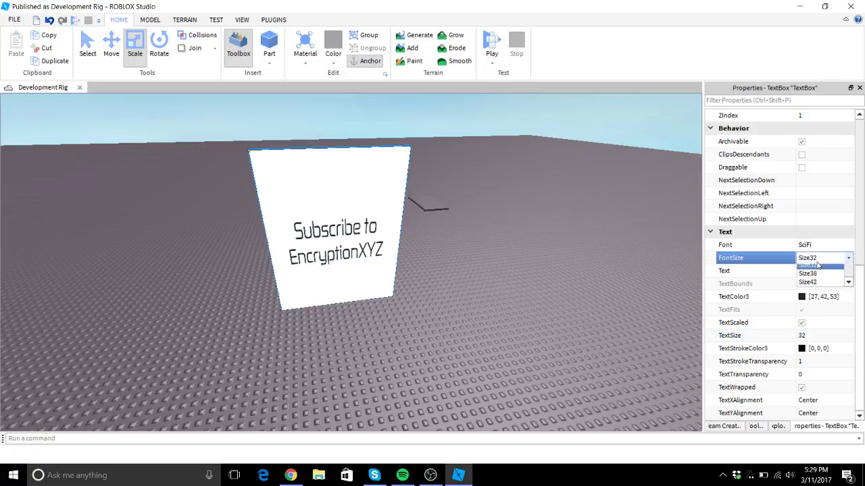
pyautogui.click(767, 310)
# - Set the TextBox's FontSize to Size36 while TextScaled is temporarily disabled, and re-enable TextScaled
pyautogui.scroll(6, 775, 312)
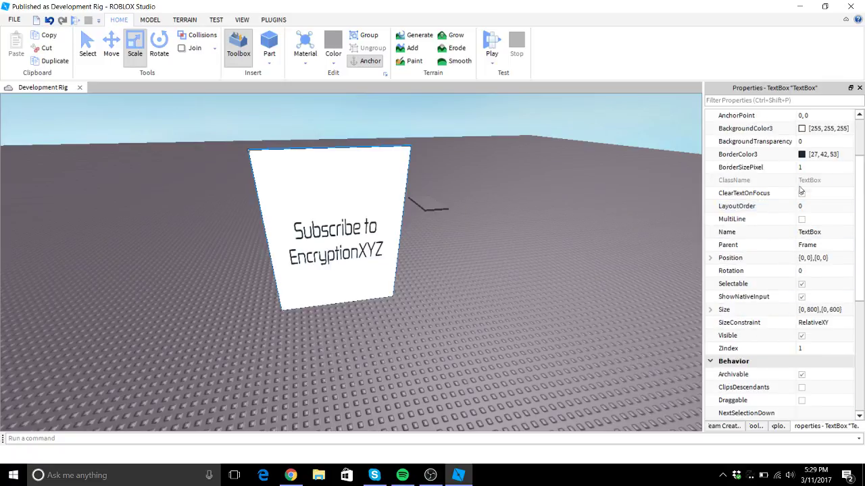
pyautogui.scroll(-6, 800, 251)
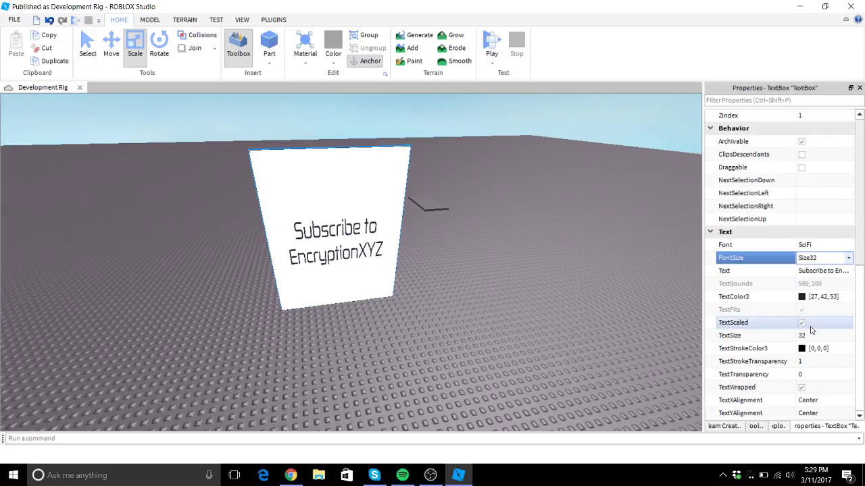
pyautogui.click(802, 324)
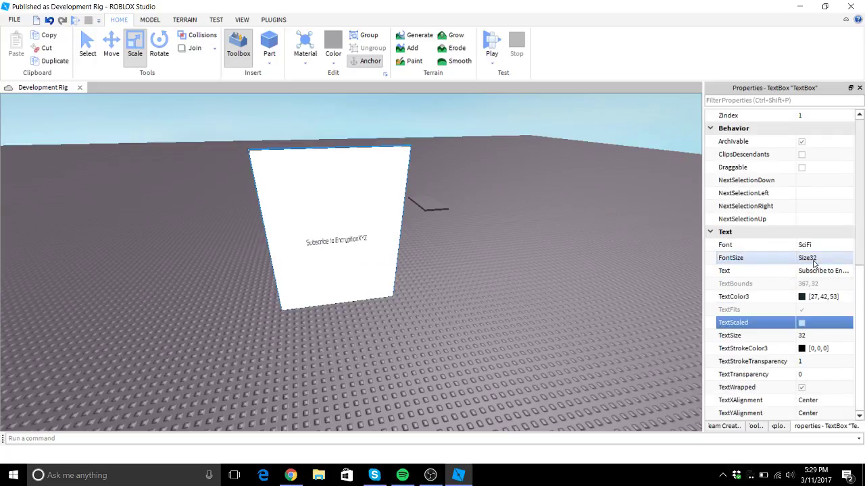
pyautogui.click(813, 262)
pyautogui.click(820, 260)
pyautogui.click(814, 337)
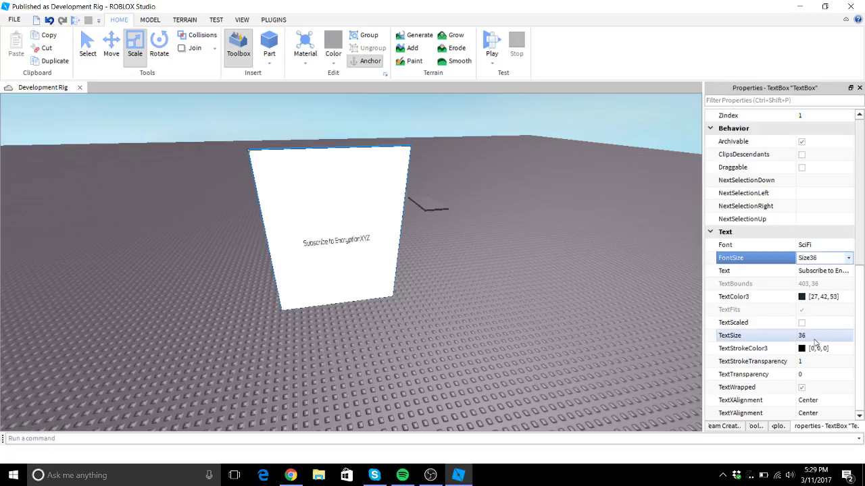
pyautogui.click(802, 325)
# - Change the TextBox's TextColor3 to a bright violet, #5402e1
pyautogui.click(803, 297)
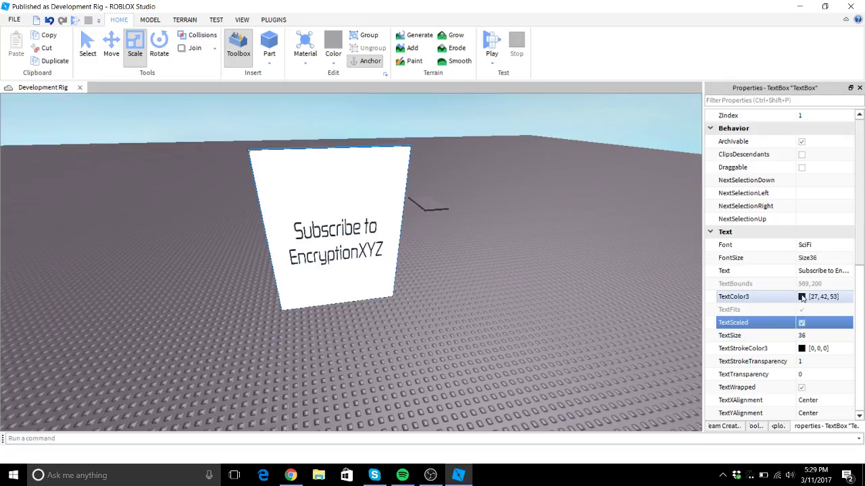
pyautogui.click(459, 142)
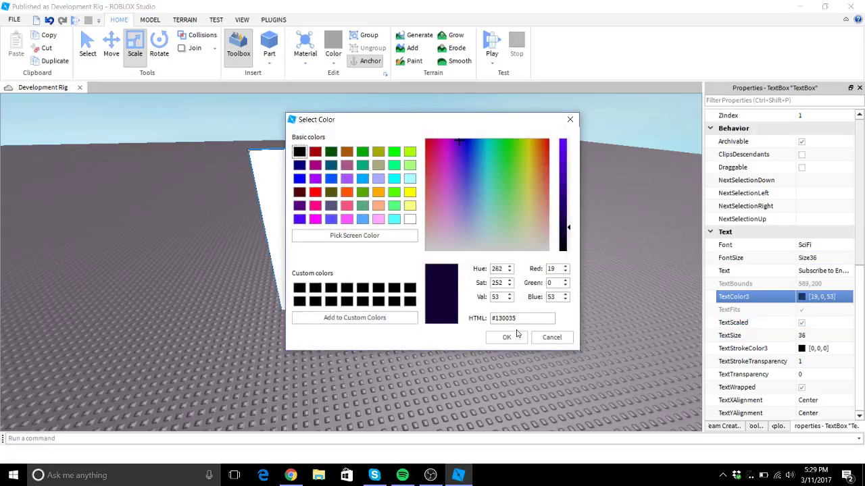
pyautogui.moveTo(562, 194); pyautogui.dragTo(563, 152)
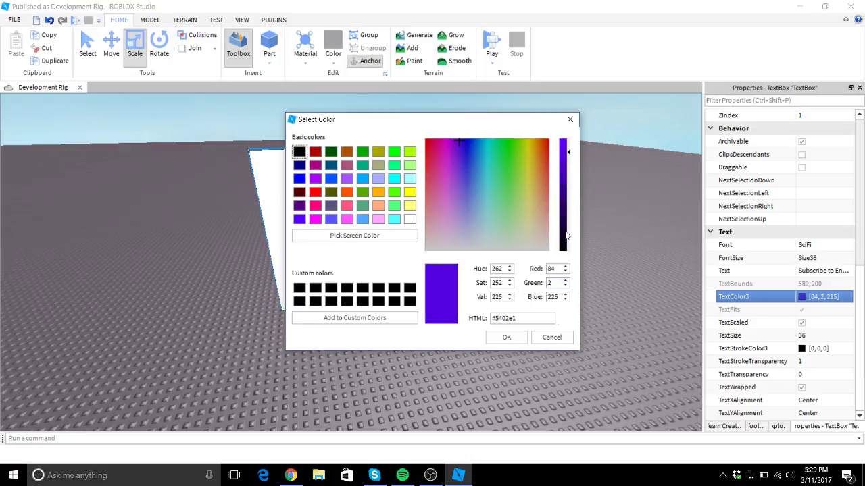
pyautogui.click(507, 337)
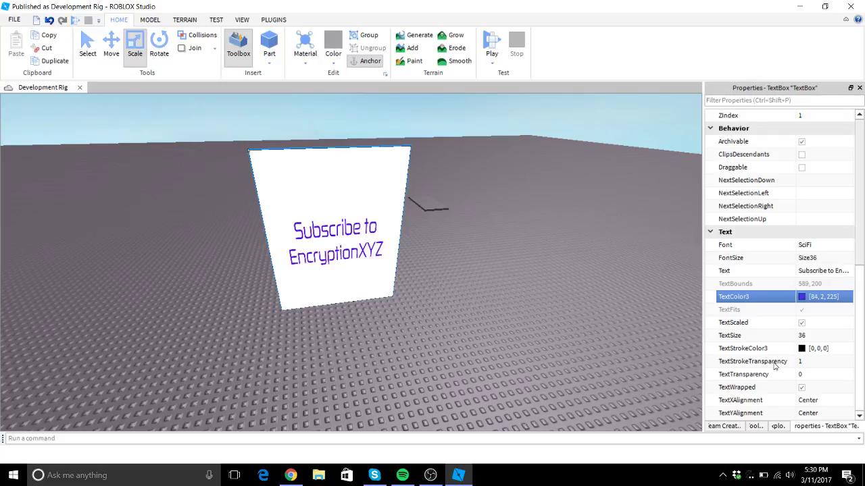
# - Keep the TextBox's TextStrokeColor3 black (#000000) and set TextStrokeTransparency to 0
pyautogui.click(801, 347)
pyautogui.click(801, 348)
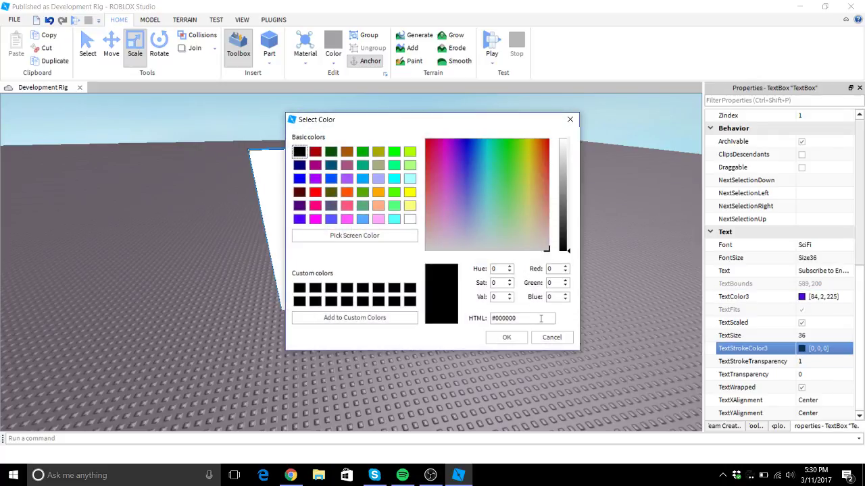
pyautogui.click(507, 337)
pyautogui.click(816, 363)
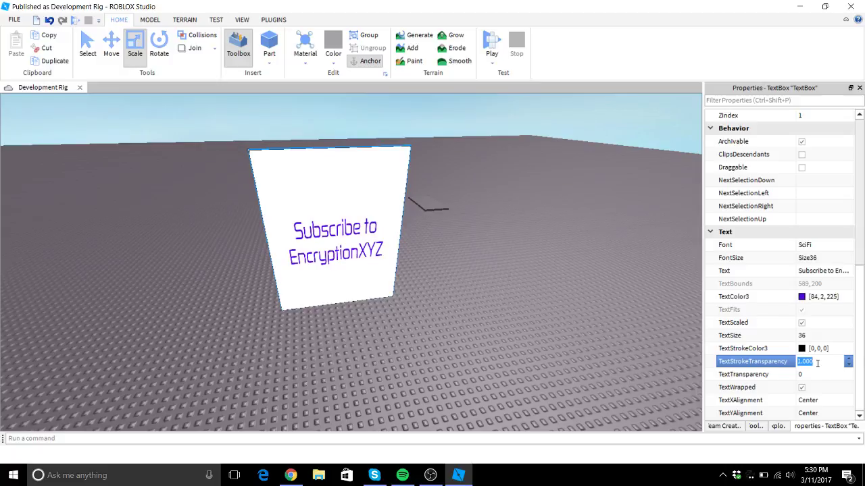
pyautogui.write('0')
pyautogui.press('Return')
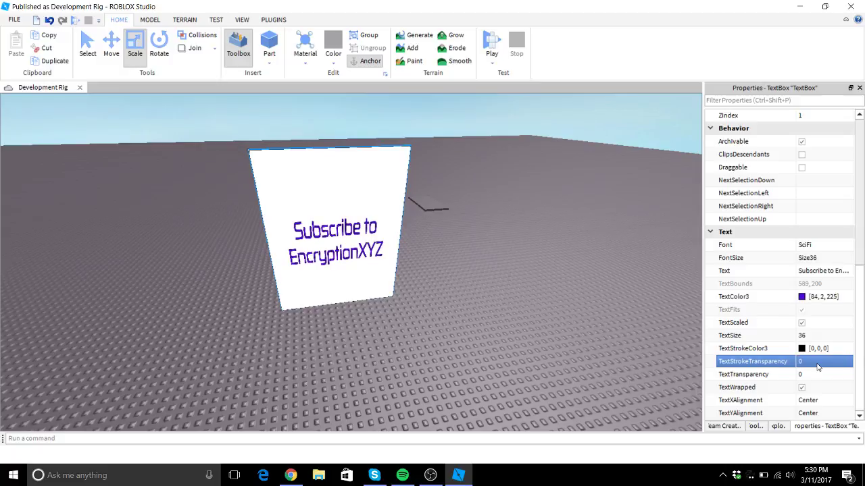
# - Change the TextBox's TextColor3 to yellow-green #d1e121 and inspect the outlined lettering up close
pyautogui.click(801, 297)
pyautogui.moveTo(471, 181); pyautogui.dragTo(526, 156)
pyautogui.click(507, 337)
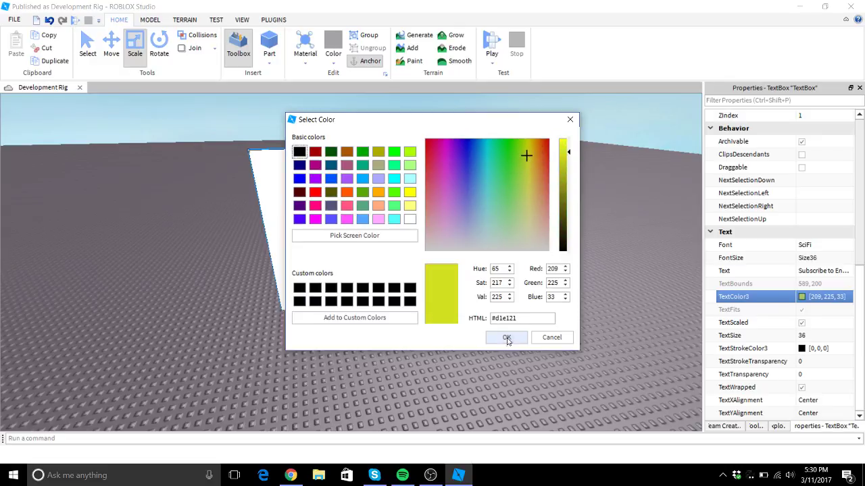
pyautogui.scroll(5, 441, 307)
pyautogui.press('a')
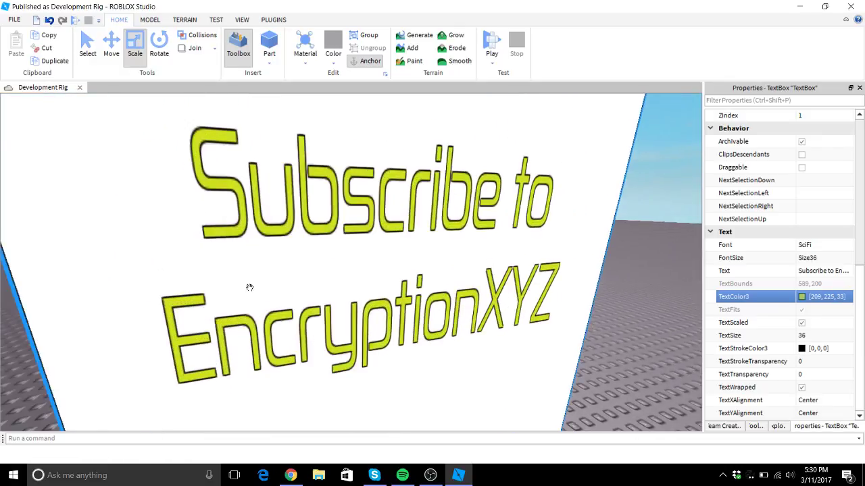
pyautogui.press('a')
pyautogui.press('w')
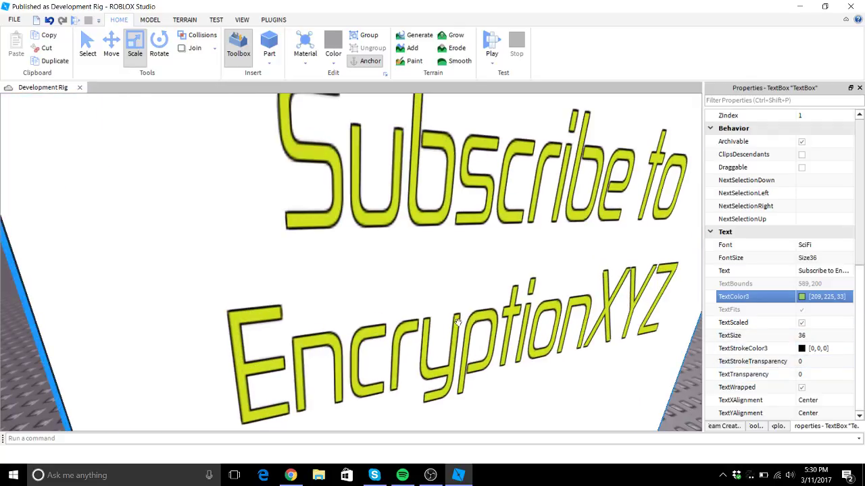
# - Review the finished sign from farther back and look through the TextBox's Data, Behavior and Text properties
pyautogui.scroll(-3, 458, 322)
pyautogui.scroll(3, 455, 322)
pyautogui.scroll(-3, 455, 322)
pyautogui.click(663, 374)
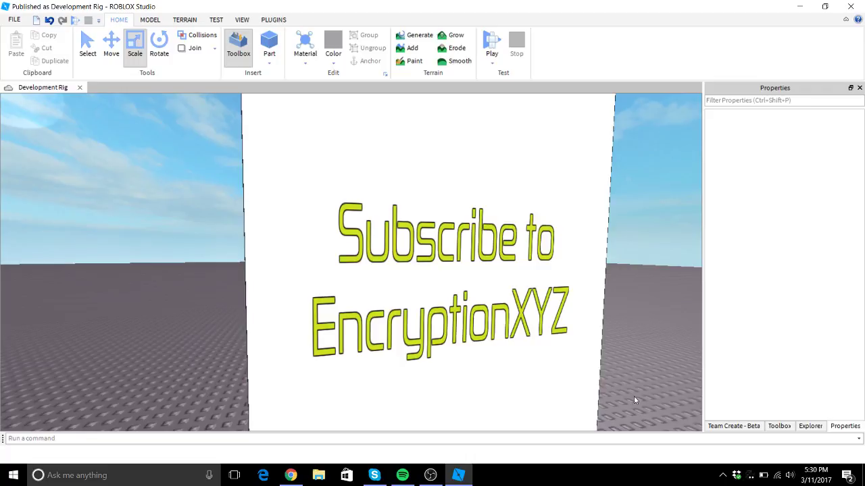
pyautogui.click(808, 426)
pyautogui.click(790, 194)
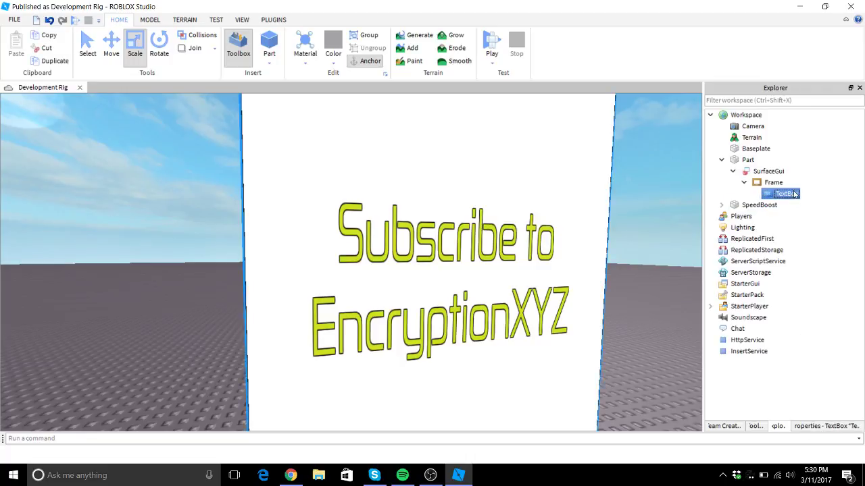
pyautogui.click(837, 426)
pyautogui.scroll(-6, 814, 373)
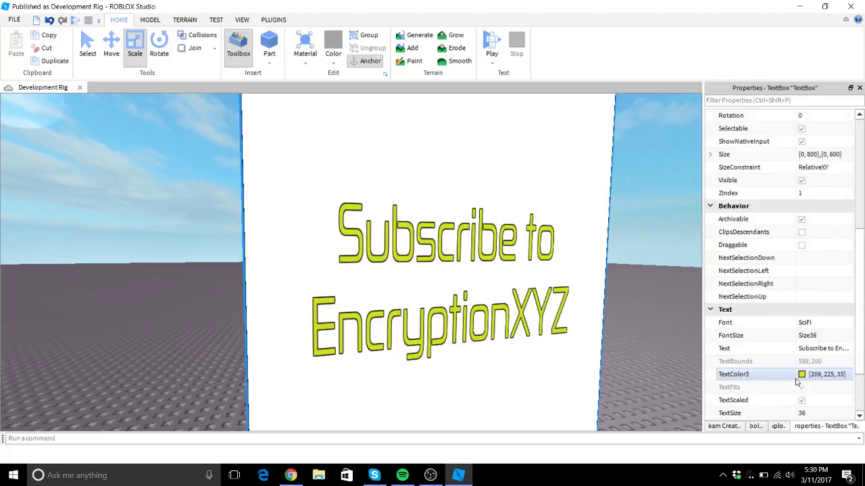
pyautogui.scroll(-3, 797, 382)
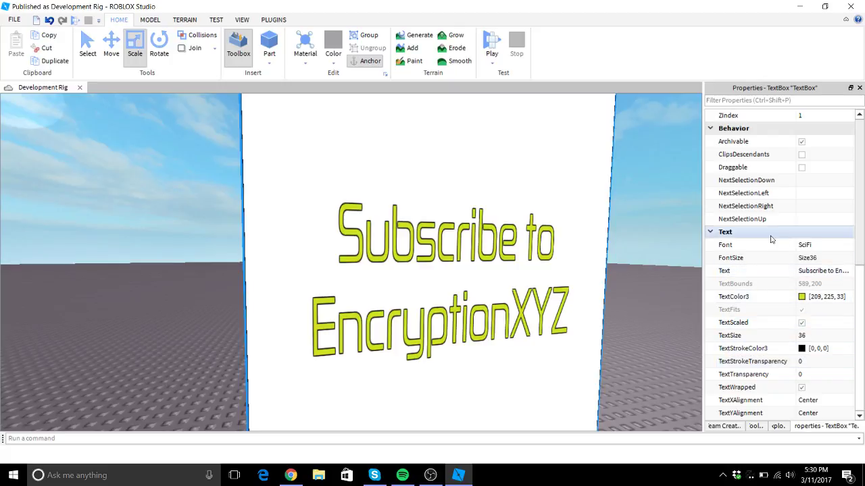
pyautogui.scroll(8, 741, 345)
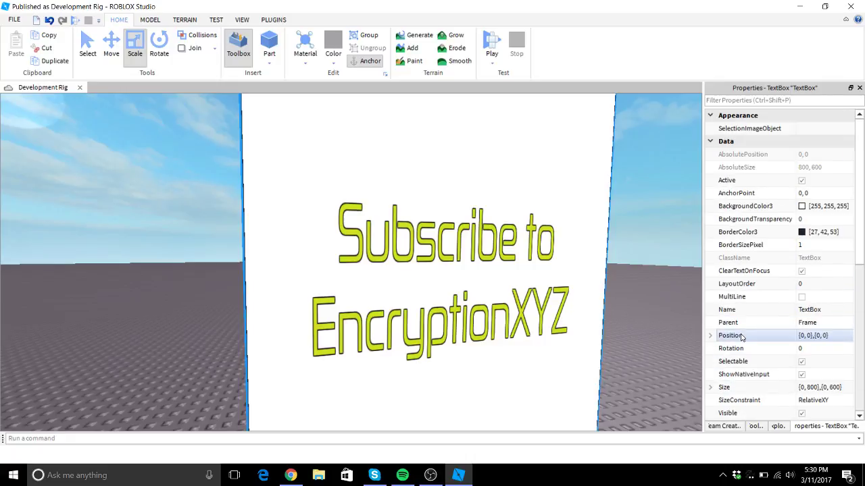
pyautogui.click(760, 427)
pyautogui.click(780, 427)
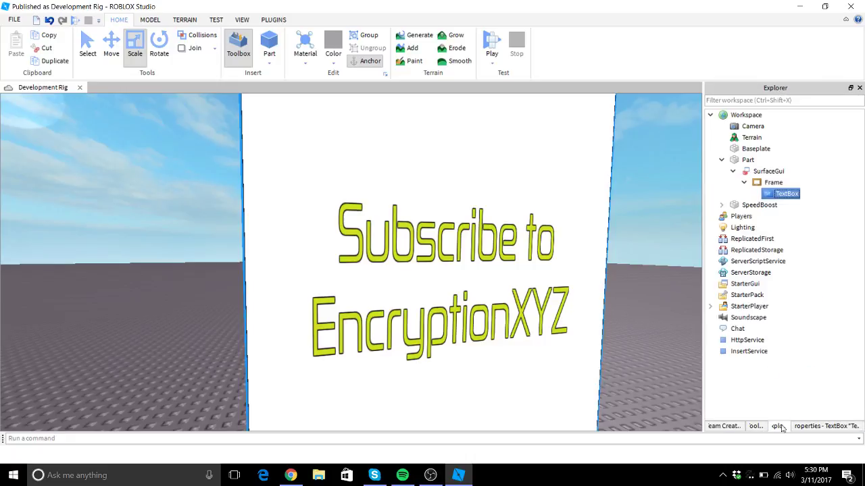
# - Move the sign part sideways across the baseplate, away from the SpeedBoost object
pyautogui.scroll(-10, 614, 320)
pyautogui.click(526, 310)
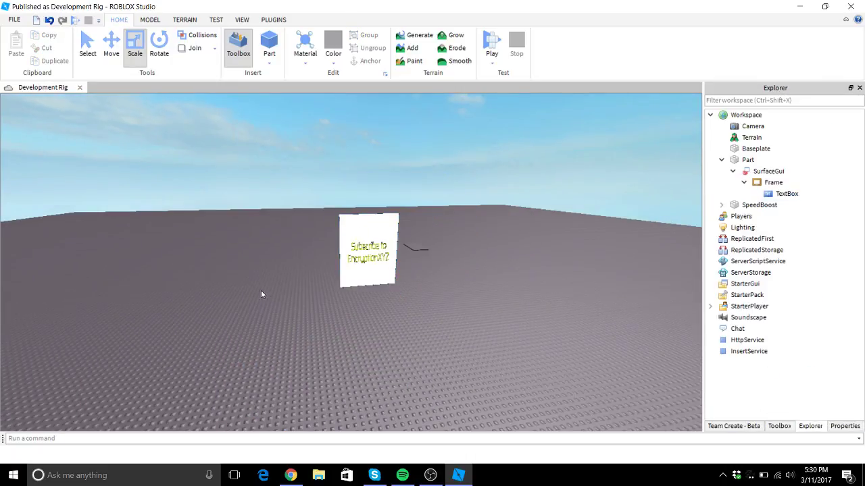
pyautogui.moveTo(354, 248); pyautogui.dragTo(199, 265)
pyautogui.click(399, 274)
pyautogui.click(451, 327)
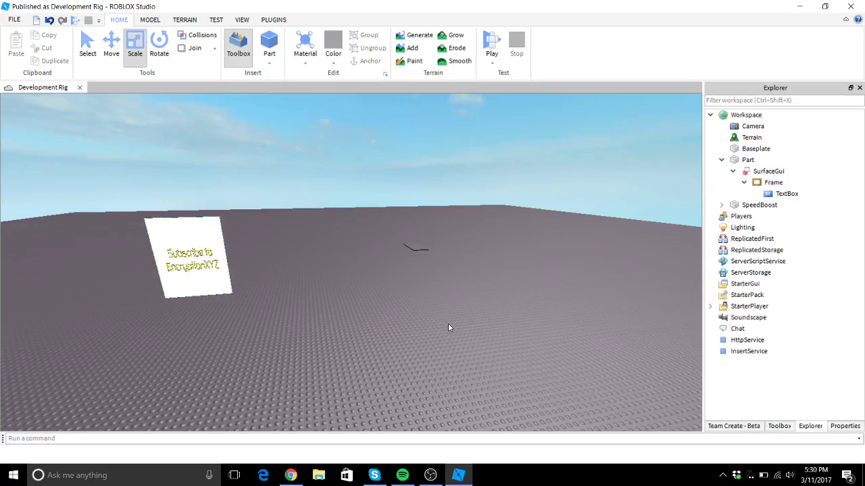
# - Insert a ScreenGui object into StarterGui
pyautogui.press('a')
pyautogui.press('w')
pyautogui.press('d')
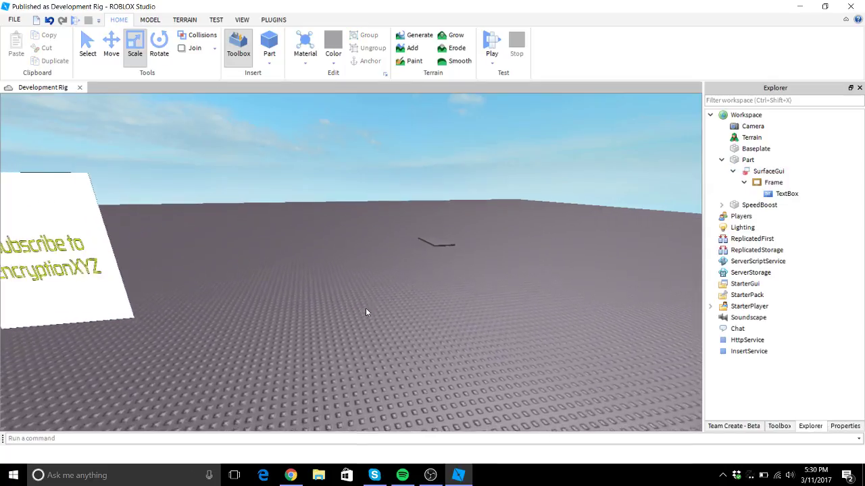
pyautogui.press('s')
pyautogui.rightClick(744, 285)
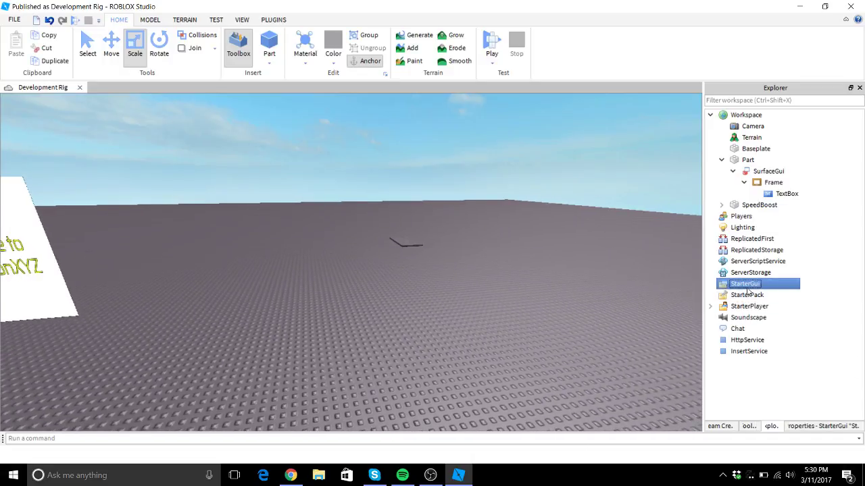
pyautogui.moveTo(777, 184)
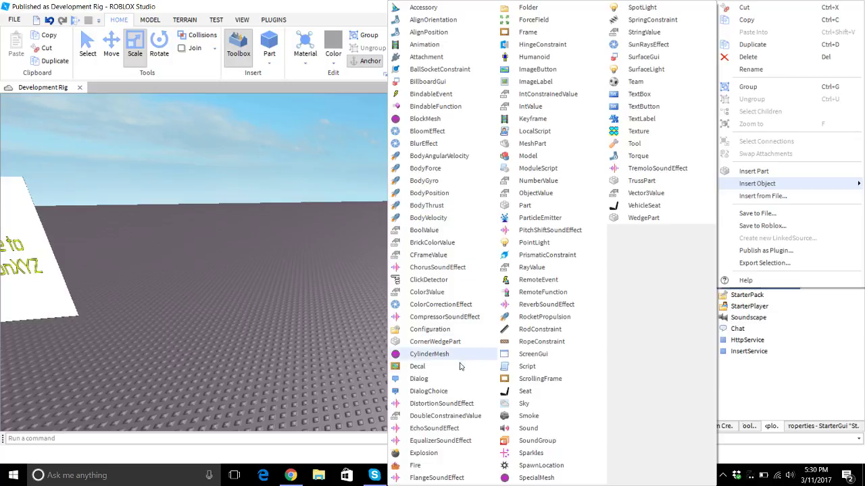
pyautogui.click(527, 356)
# - Insert a Frame inside the StarterGui's ScreenGui
pyautogui.click(757, 294)
pyautogui.rightClick(756, 294)
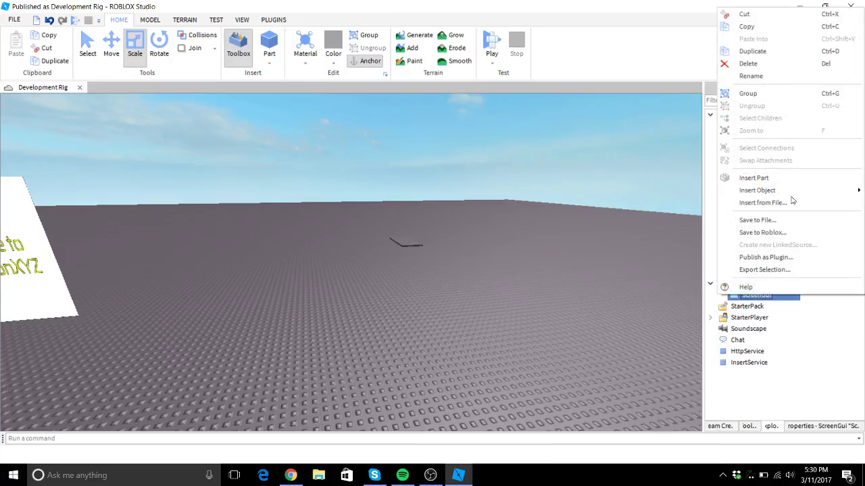
pyautogui.moveTo(753, 192)
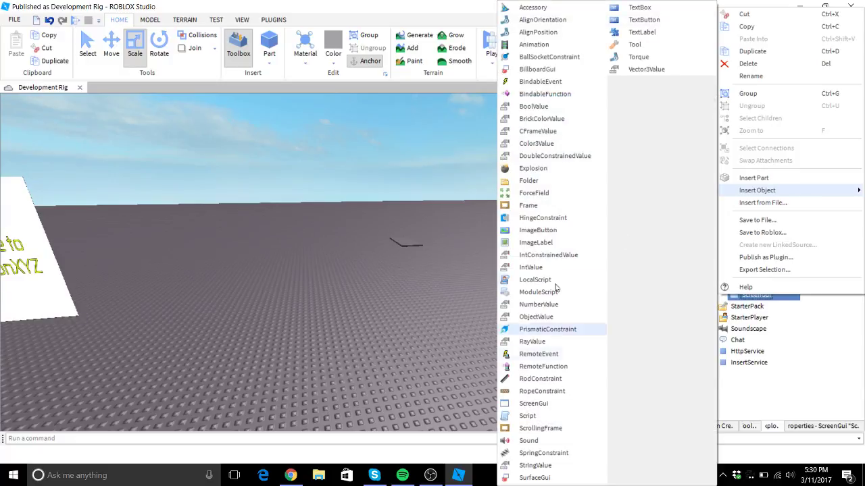
pyautogui.click(528, 205)
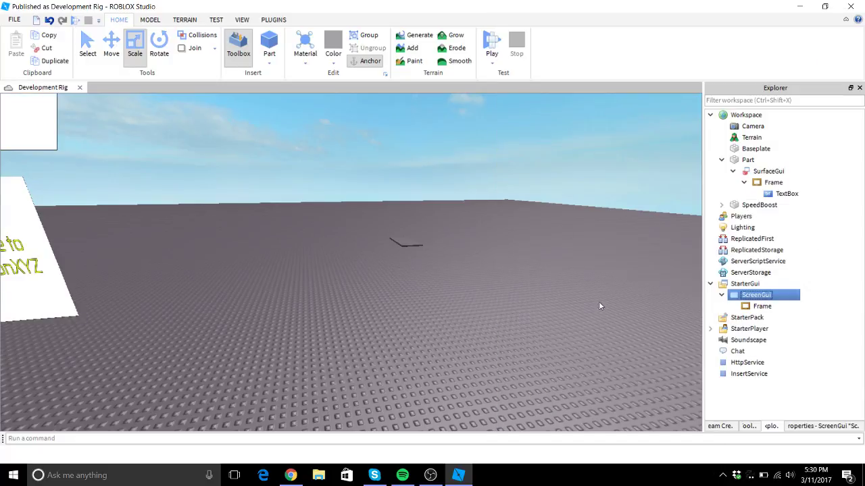
# - Fly around the scene from several angles and examine how the ScreenGui's Frame behaves as the camera moves
pyautogui.click(268, 205)
pyautogui.scroll(-4, 272, 203)
pyautogui.moveTo(274, 203); pyautogui.dragTo(304, 216, button='right')
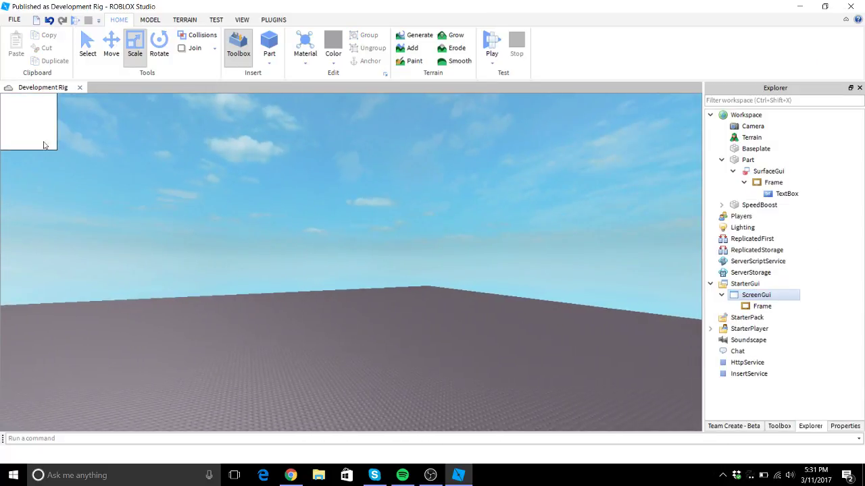
pyautogui.press('a')
pyautogui.moveTo(102, 171); pyautogui.dragTo(237, 205, button='right')
pyautogui.press('d')
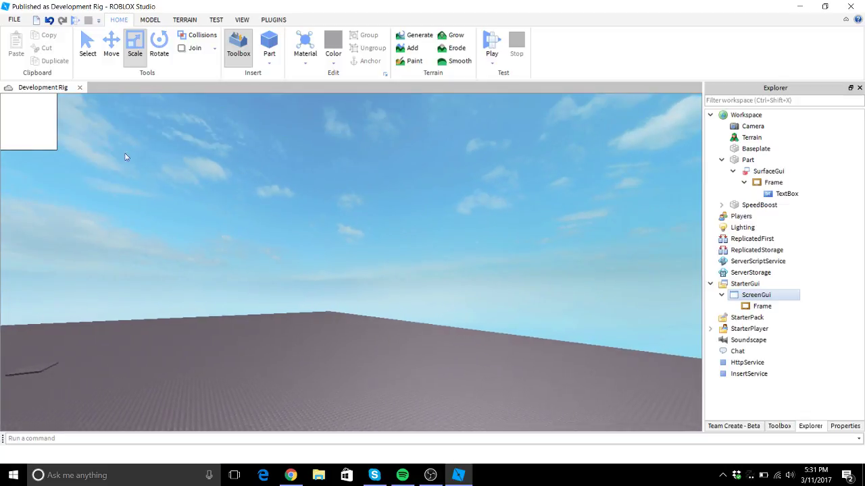
pyautogui.moveTo(452, 134); pyautogui.dragTo(438, 145, button='right')
pyautogui.press('s')
pyautogui.press('a')
pyautogui.press('w')
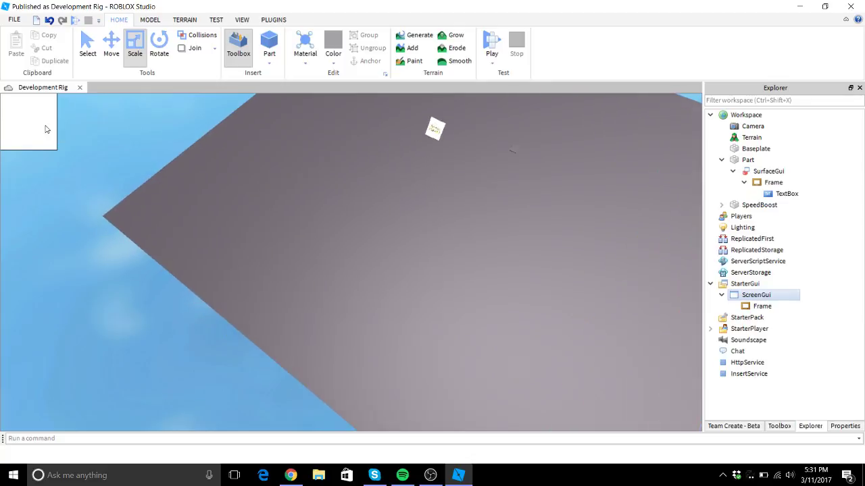
pyautogui.moveTo(70, 116); pyautogui.dragTo(16, 126)
# - Set the ScreenGui Frame's Size to {0, 500},{0, 100}
pyautogui.click(762, 306)
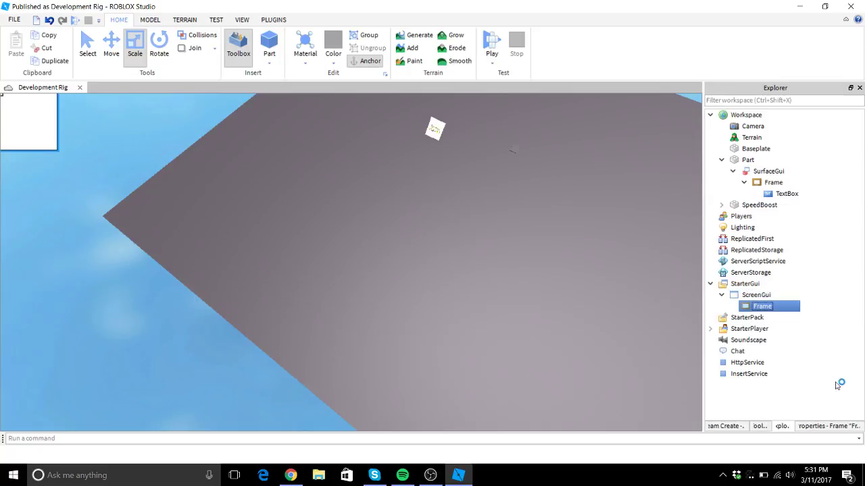
pyautogui.click(829, 425)
pyautogui.scroll(-2, 811, 304)
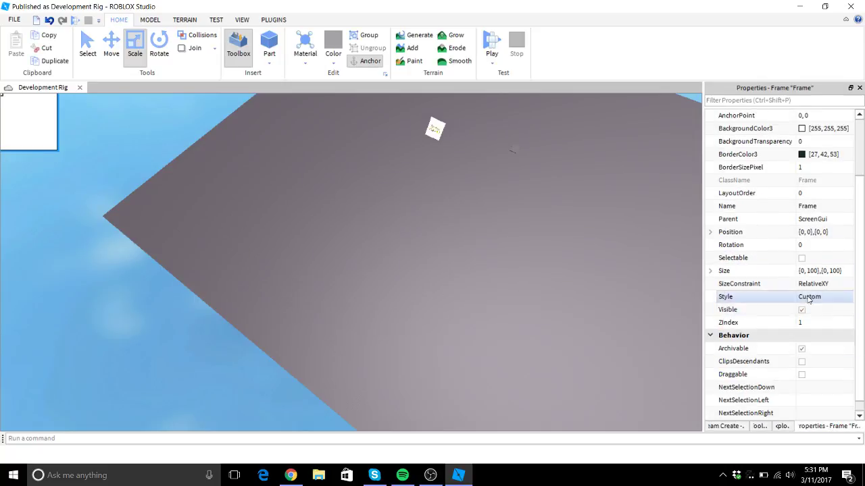
pyautogui.click(812, 276)
pyautogui.doubleClick(814, 277)
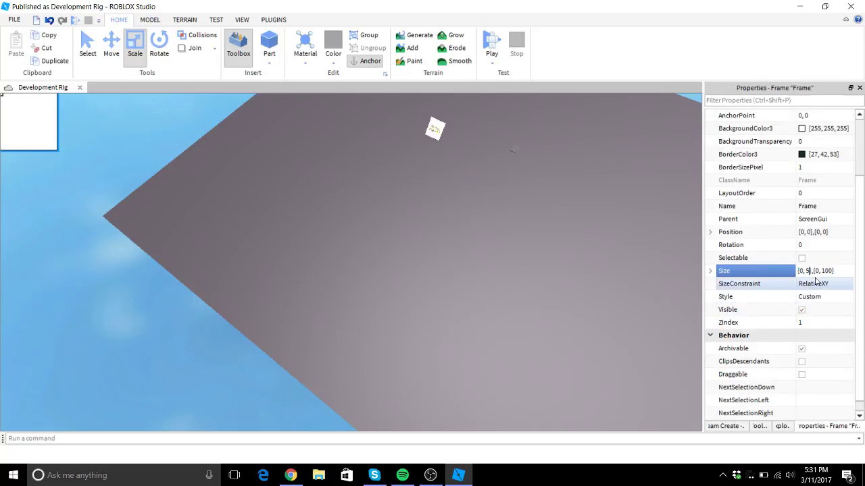
pyautogui.press('Return')
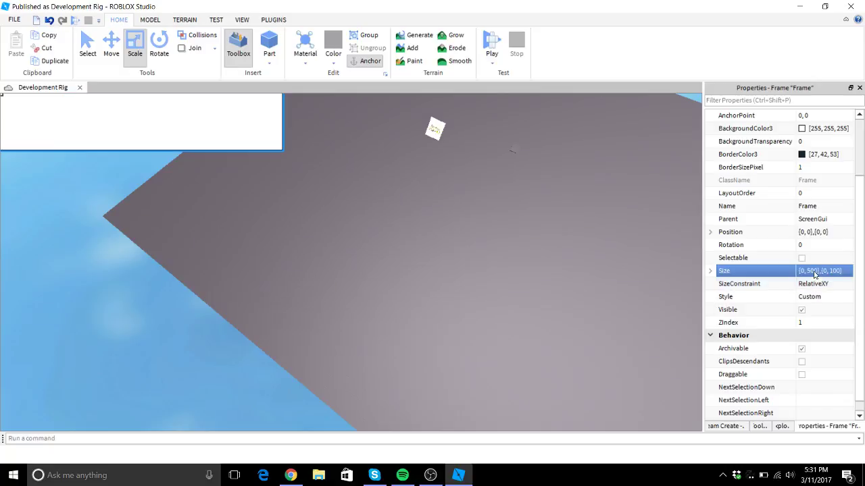
# - Set the ScreenGui Frame's Size to {0, 1500},{0, 100} and close all the docked side windows to check it across the full viewport
pyautogui.doubleClick(810, 271)
pyautogui.write('1500')
pyautogui.press('Return')
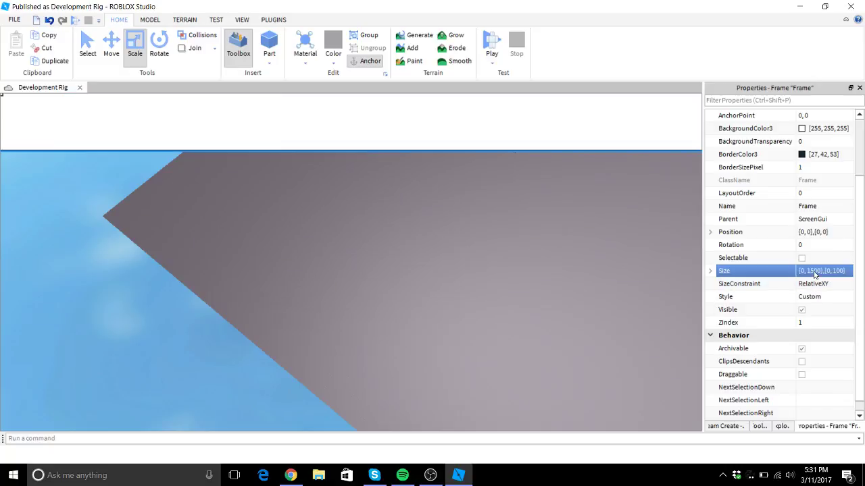
pyautogui.click(859, 88)
pyautogui.click(860, 88)
pyautogui.click(859, 87)
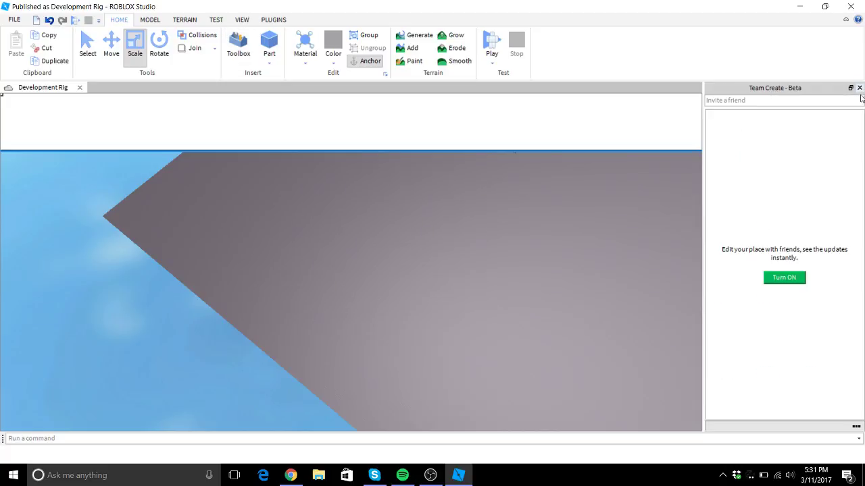
pyautogui.click(860, 87)
pyautogui.click(762, 242)
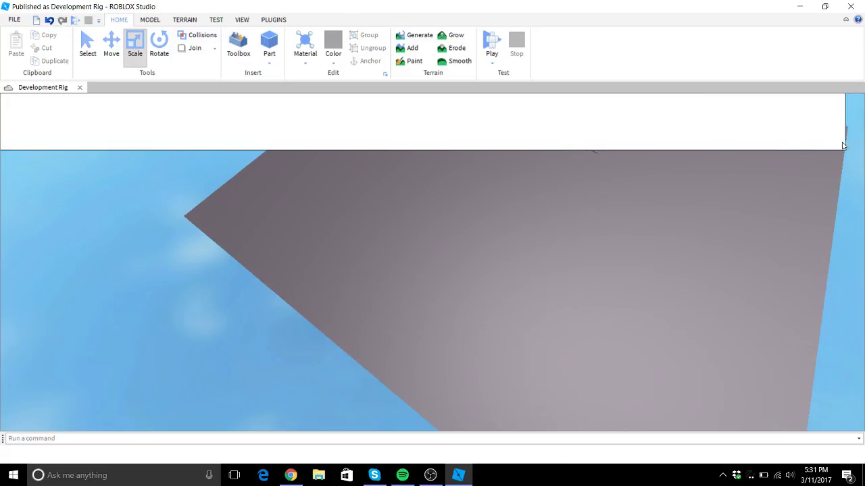
# - Reopen the Toolbox, Explorer and Properties windows and bring the Explorer's object tree to the front
pyautogui.click(235, 21)
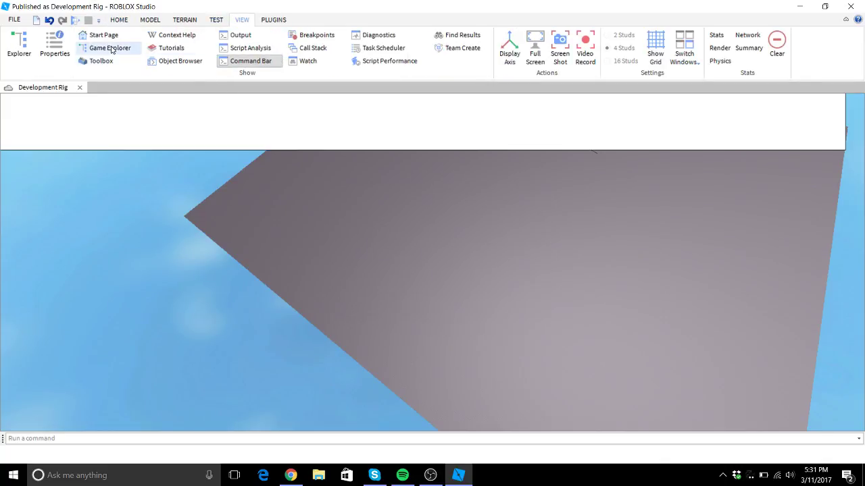
pyautogui.click(100, 61)
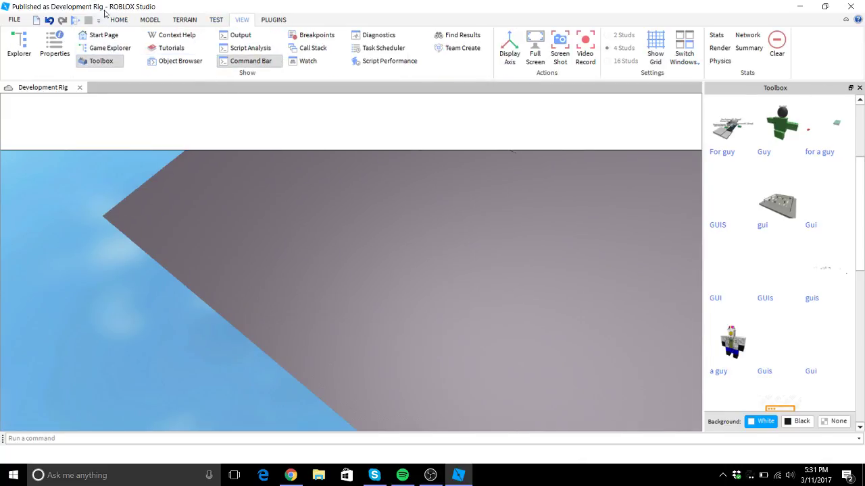
pyautogui.click(19, 46)
pyautogui.click(54, 47)
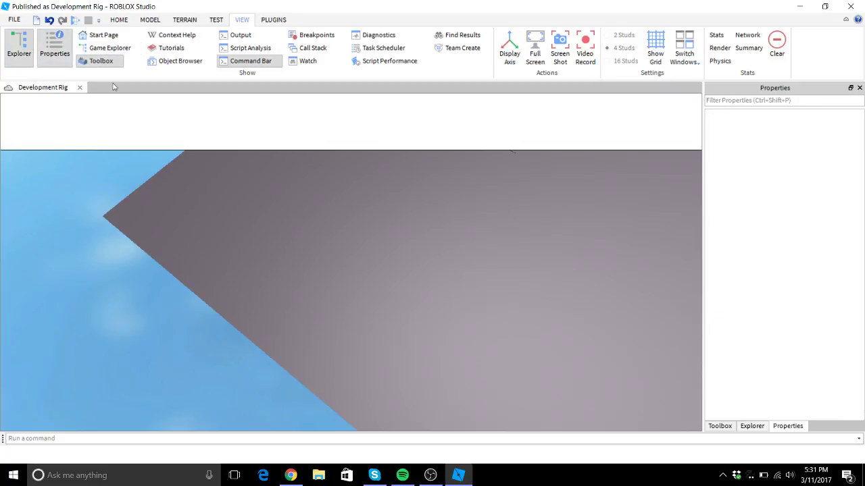
pyautogui.click(755, 428)
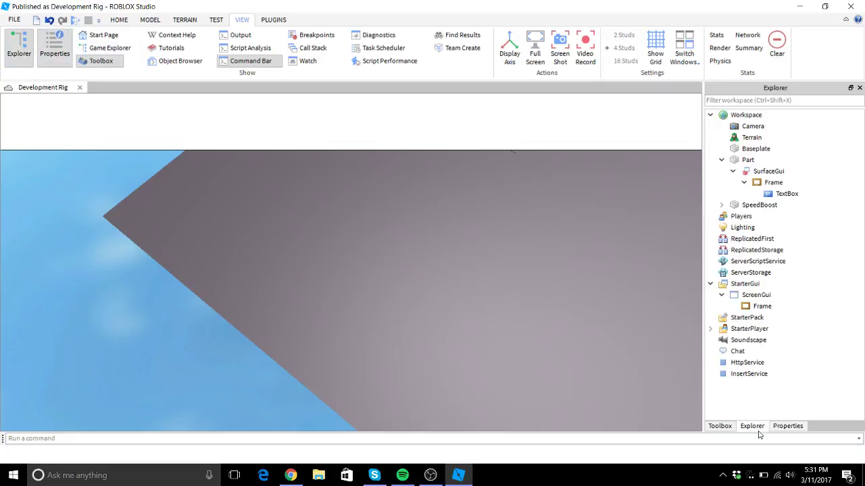
# - Set the ScreenGui Frame's Size to {0, 1600},{0, 100}
pyautogui.click(761, 306)
pyautogui.click(795, 427)
pyautogui.click(824, 349)
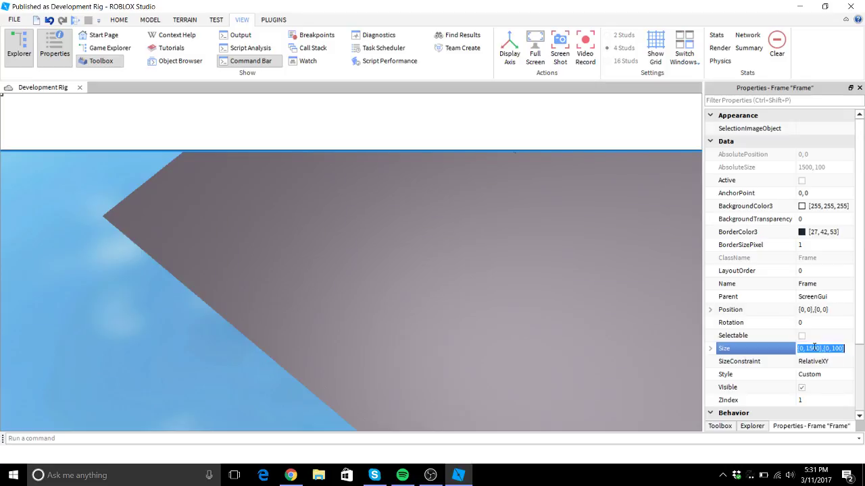
pyautogui.doubleClick(815, 349)
pyautogui.write('1')
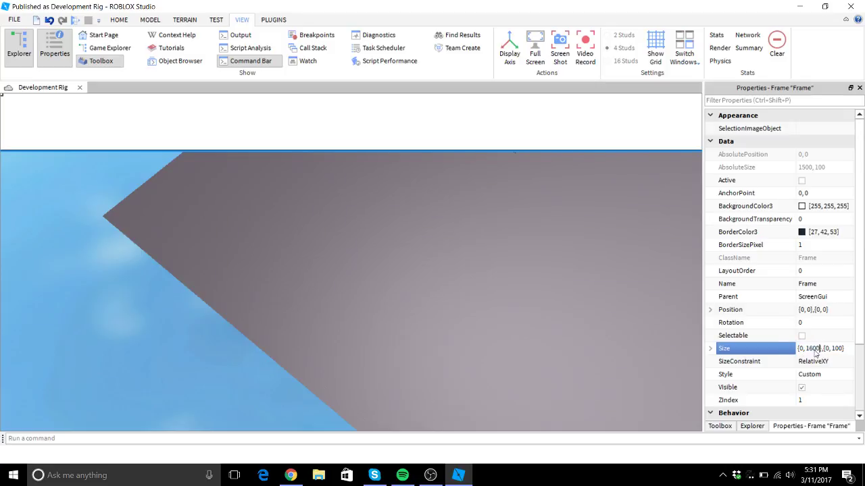
pyautogui.press('Return')
# - Close the docked side windows and examine how far the widened Frame spans the full viewport
pyautogui.click(859, 88)
pyautogui.click(860, 88)
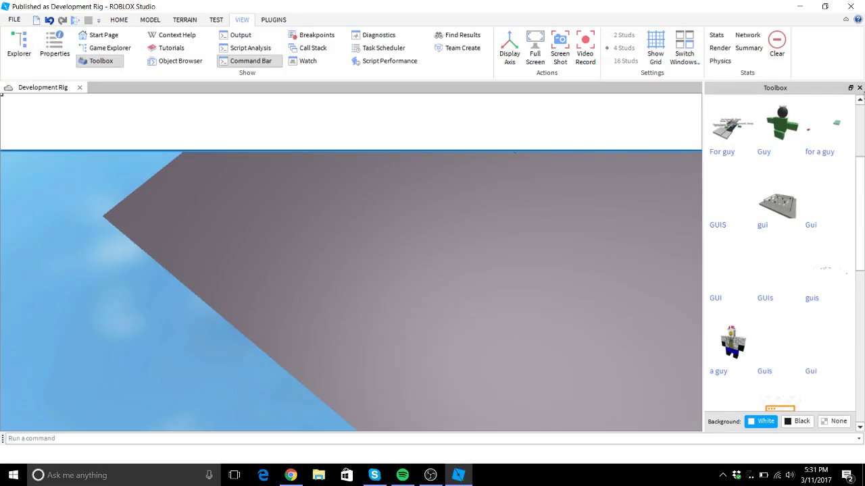
pyautogui.click(860, 88)
pyautogui.click(737, 200)
pyautogui.moveTo(737, 201); pyautogui.dragTo(497, 267, button='right')
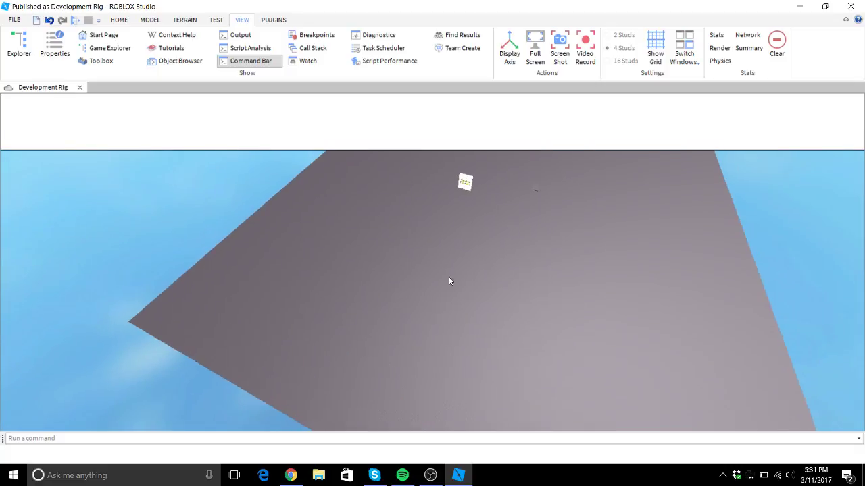
pyautogui.moveTo(448, 281); pyautogui.dragTo(401, 236, button='right')
pyautogui.scroll(1, 401, 236)
# - Restore the Properties, Explorer and Toolbox windows and show the Explorer's object tree with the ScreenGui
pyautogui.click(55, 47)
pyautogui.click(19, 47)
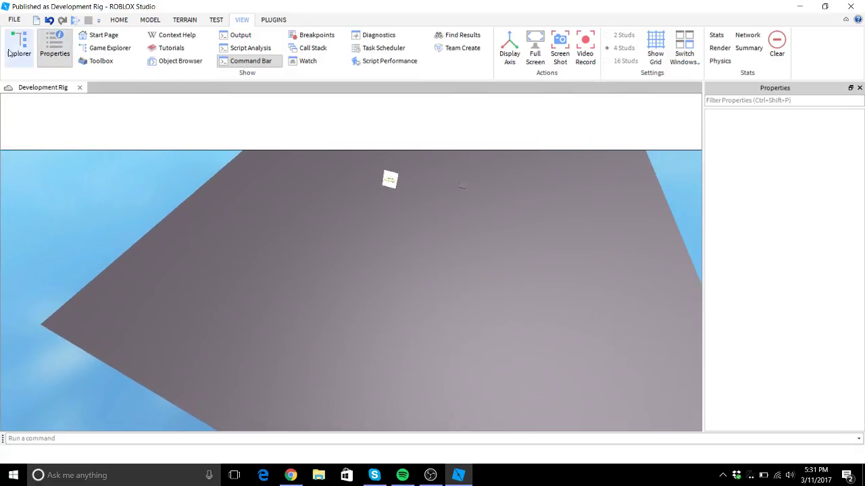
pyautogui.click(102, 61)
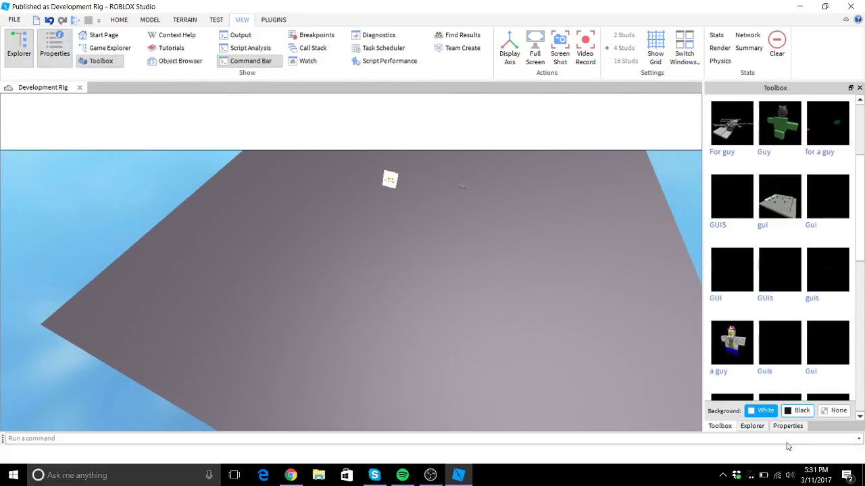
pyautogui.click(788, 426)
pyautogui.click(752, 426)
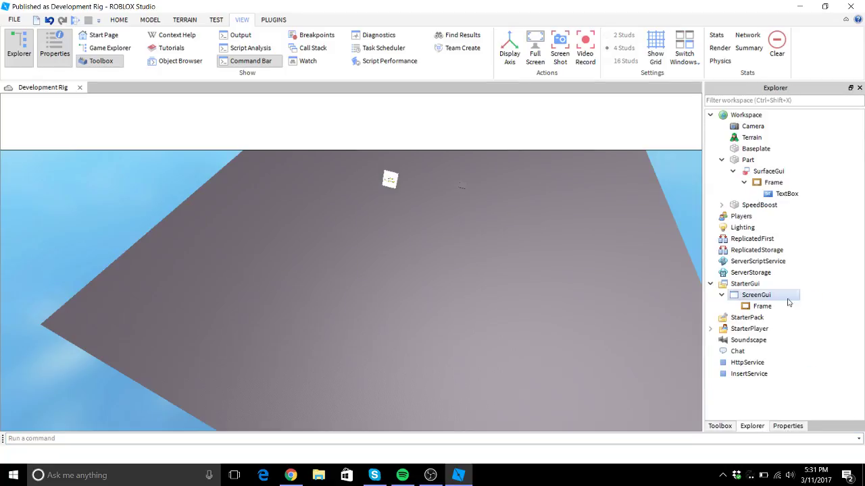
# - Set the Size of the ScreenGui's Frame to {0, 1600},{0, 50}
pyautogui.click(810, 426)
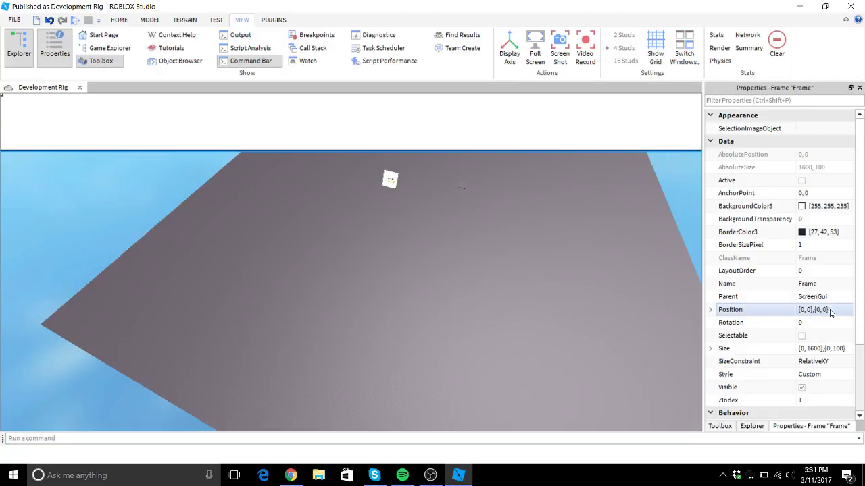
pyautogui.doubleClick(838, 348)
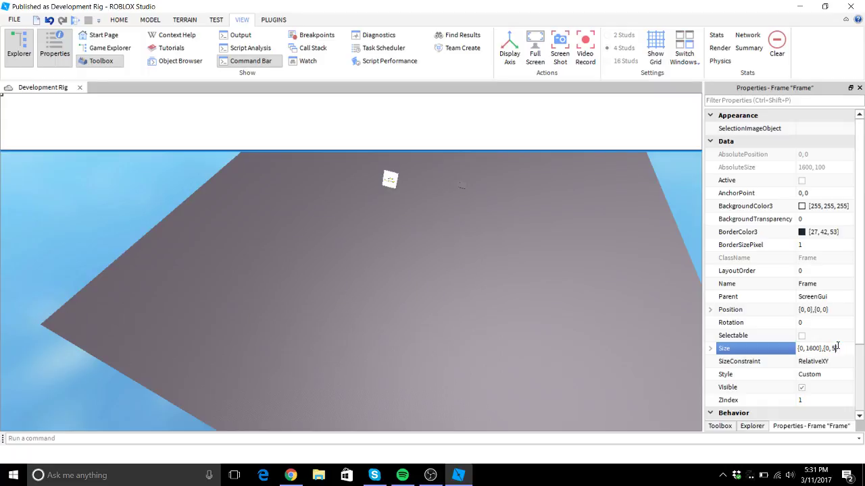
pyautogui.write('50')
pyautogui.press('Return')
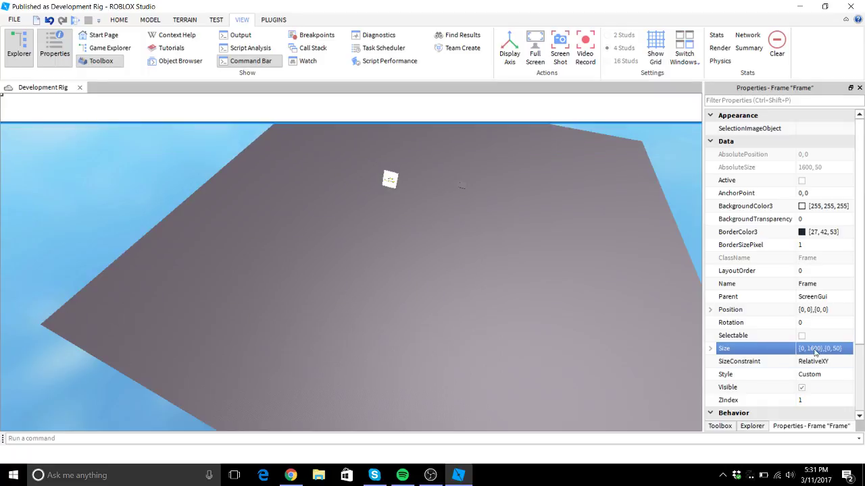
# - Try the Frame at Position {0, 0},{0, 50} and settle on {0, 0},{0, 20}
pyautogui.scroll(-1, 821, 297)
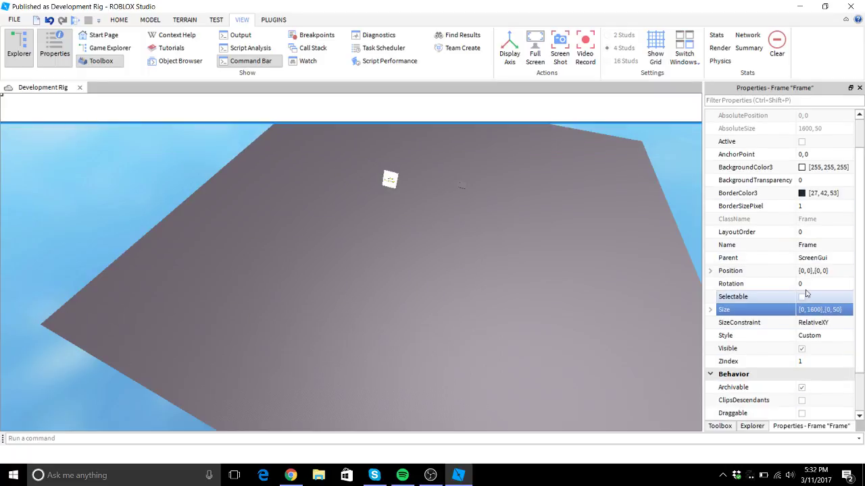
pyautogui.doubleClick(812, 270)
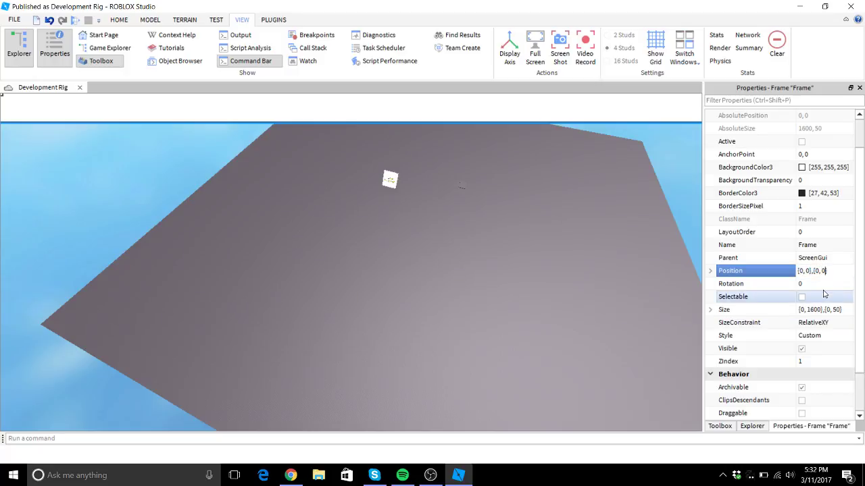
pyautogui.write('50')
pyautogui.press('Return')
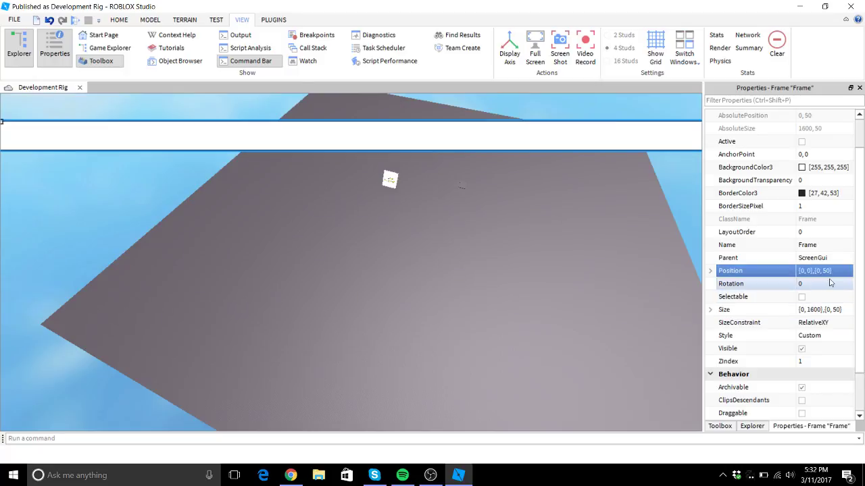
pyautogui.click(821, 270)
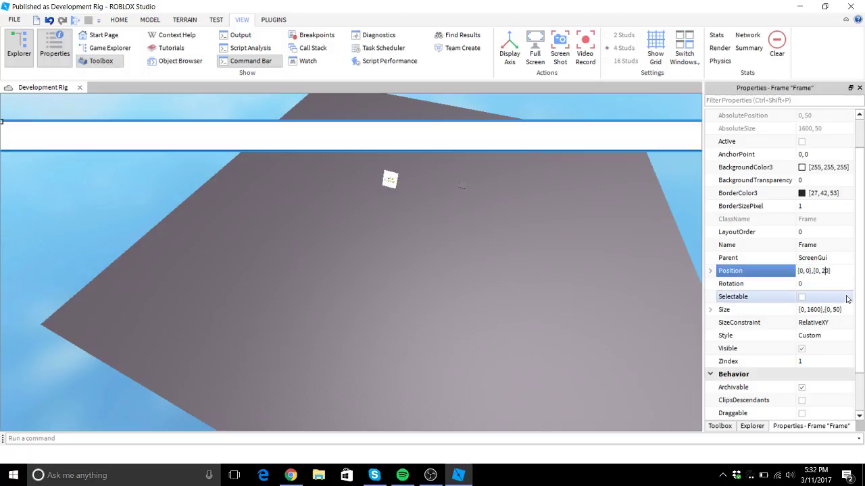
pyautogui.press('Return')
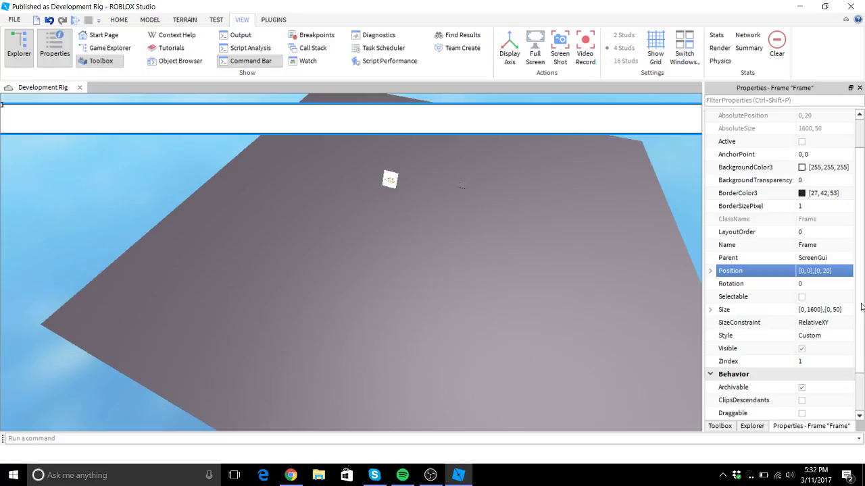
pyautogui.click(743, 297)
pyautogui.click(844, 310)
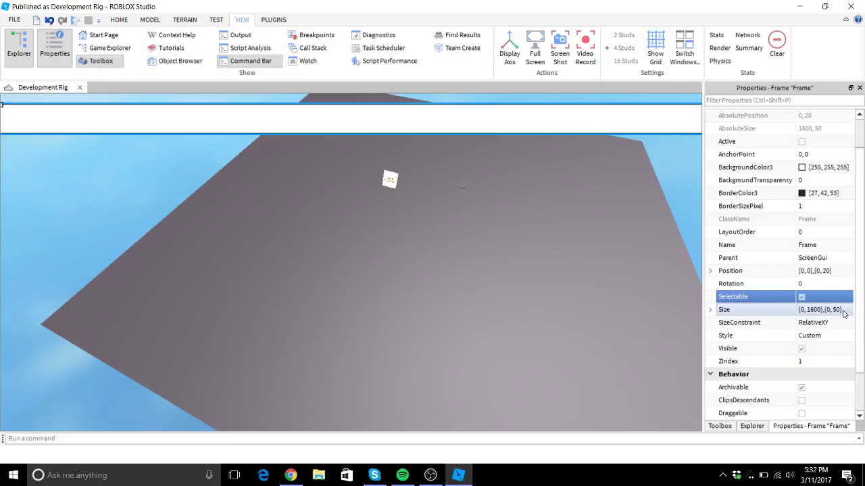
pyautogui.click(801, 298)
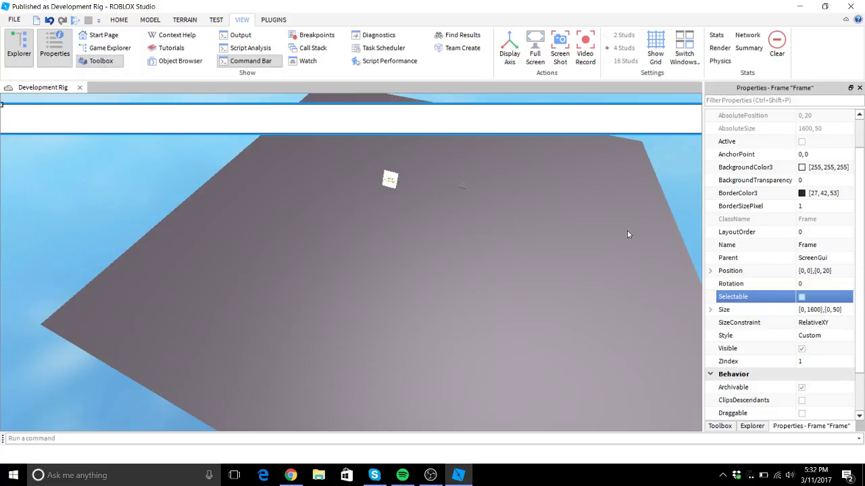
# - Set the Frame's BackgroundTransparency to 0.5 and check the see-through bar against the scene
pyautogui.scroll(2, 770, 243)
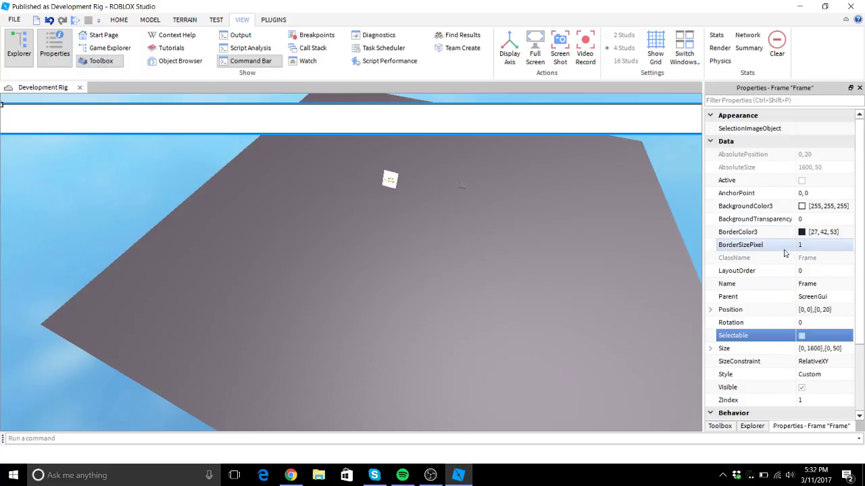
pyautogui.click(814, 218)
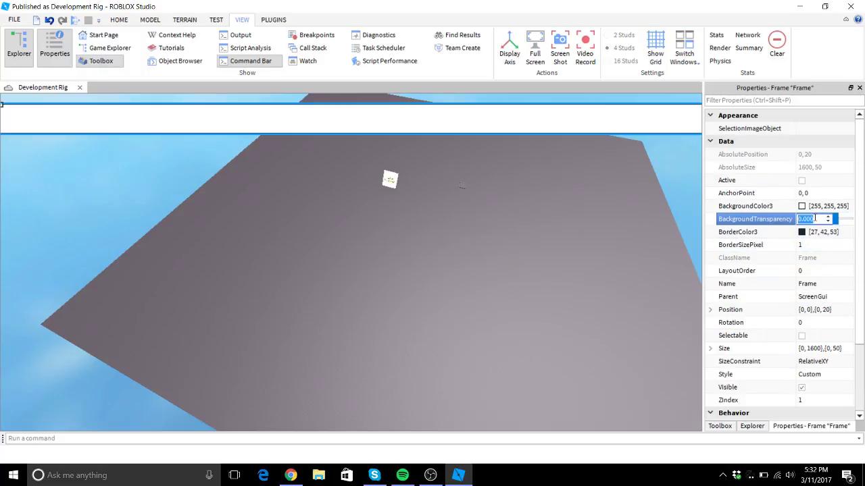
pyautogui.write('.5')
pyautogui.press('Return')
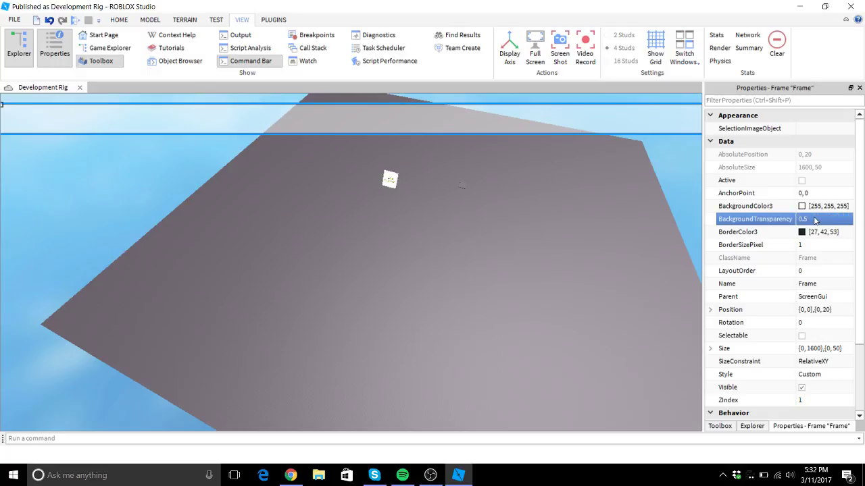
pyautogui.moveTo(628, 133); pyautogui.dragTo(539, 195, button='right')
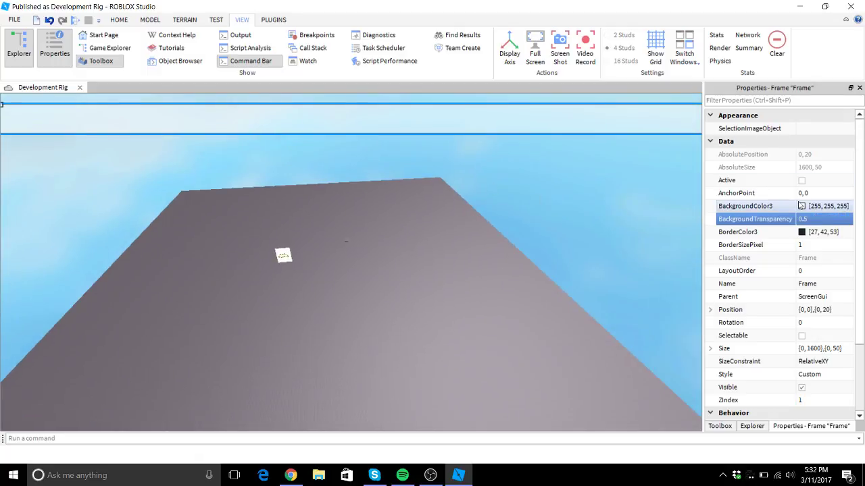
# - Set the Frame's BackgroundColor3 to black (0, 0, 0) and its BackgroundTransparency to 0.7
pyautogui.click(801, 207)
pyautogui.moveTo(563, 193); pyautogui.dragTo(566, 251)
pyautogui.click(507, 338)
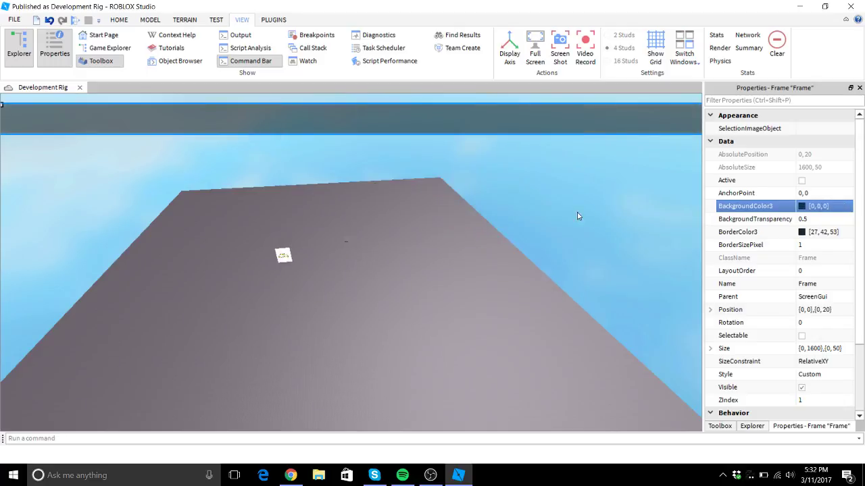
pyautogui.click(825, 219)
pyautogui.write('.7')
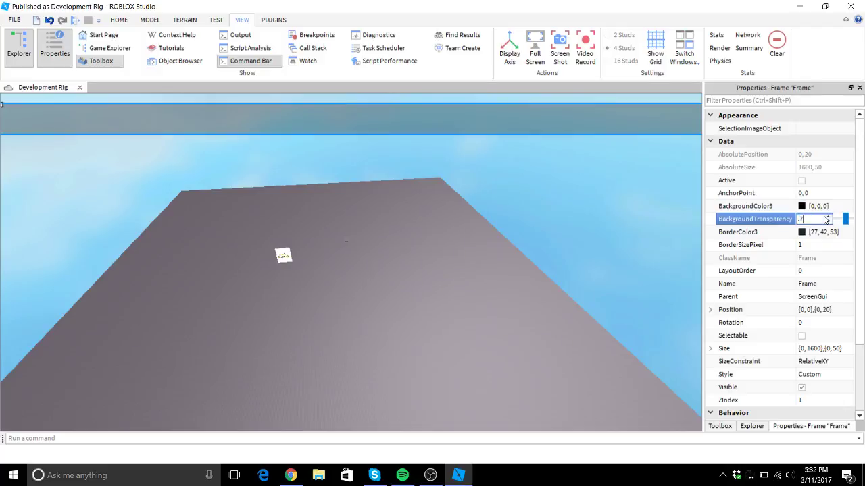
pyautogui.press('Return')
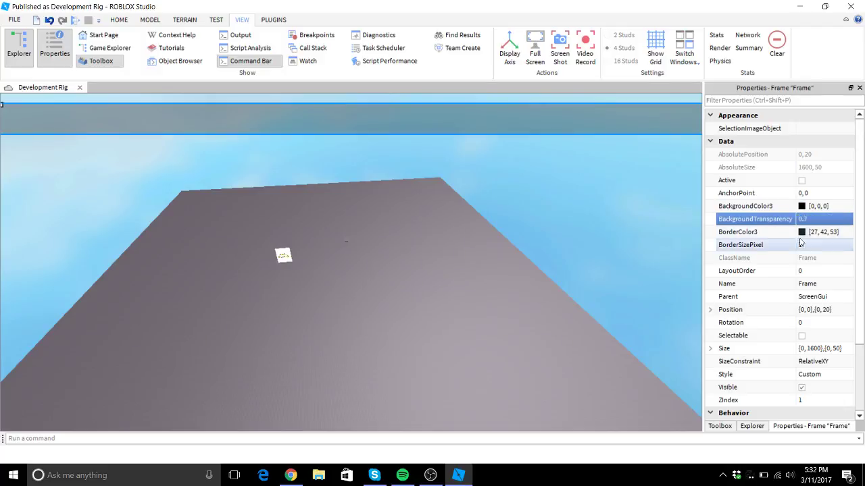
# - Set the Frame's BorderColor3 to white (255, 255, 255)
pyautogui.click(801, 232)
pyautogui.click(516, 250)
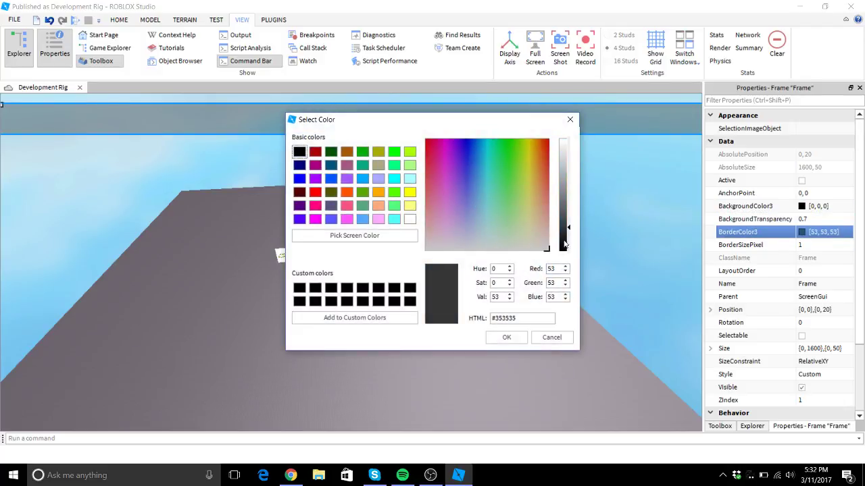
pyautogui.click(560, 143)
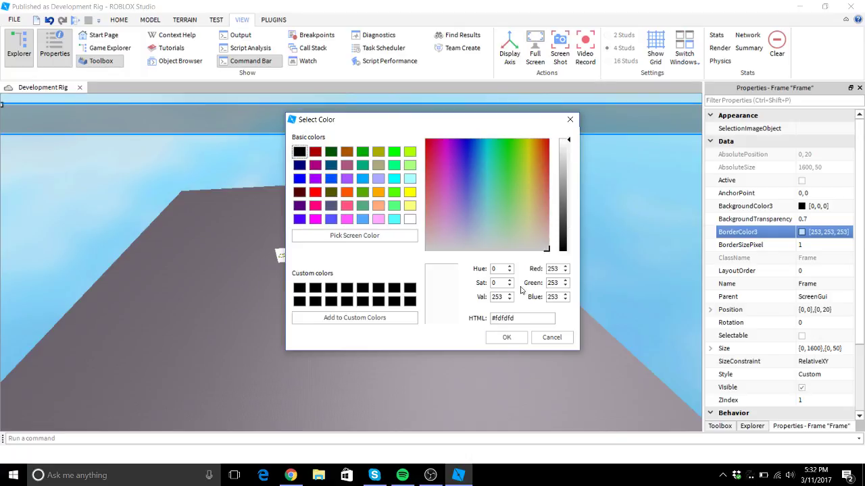
pyautogui.click(524, 321)
pyautogui.press('BackSpace')
pyautogui.press('BackSpace')
pyautogui.press('BackSpace')
pyautogui.write('FFFF')
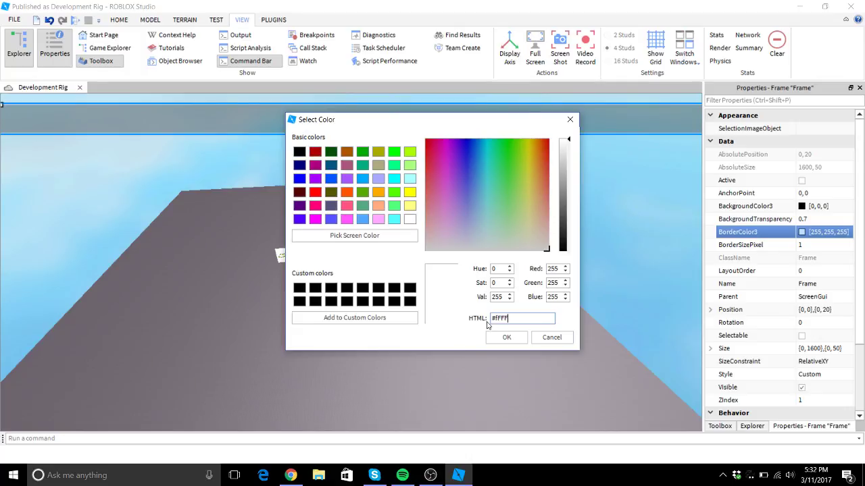
pyautogui.click(504, 337)
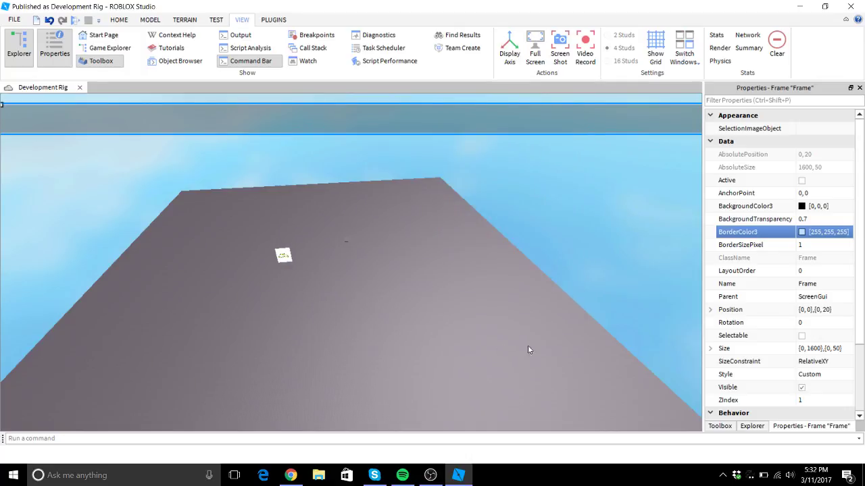
# - Set the Frame's BorderSizePixel to 5, deselect the Frame and inspect the bar from several camera angles
pyautogui.click(816, 244)
pyautogui.press('Return')
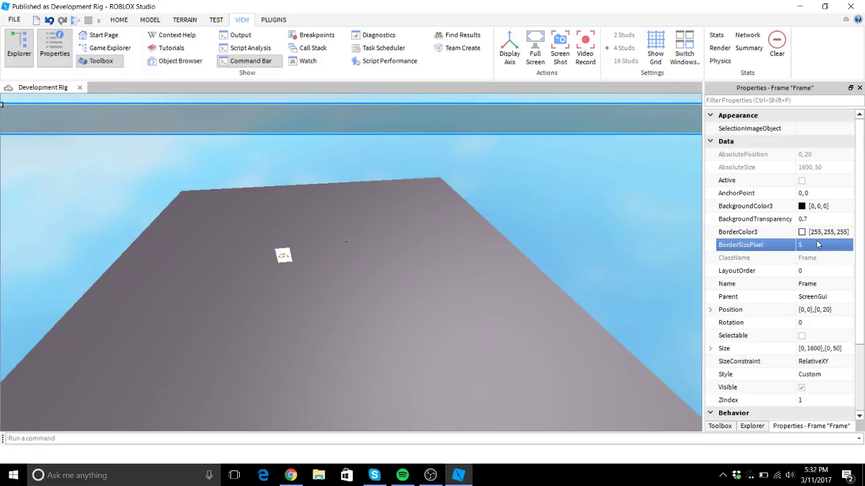
pyautogui.click(576, 246)
pyautogui.moveTo(575, 247); pyautogui.dragTo(574, 230, button='right')
pyautogui.press('a')
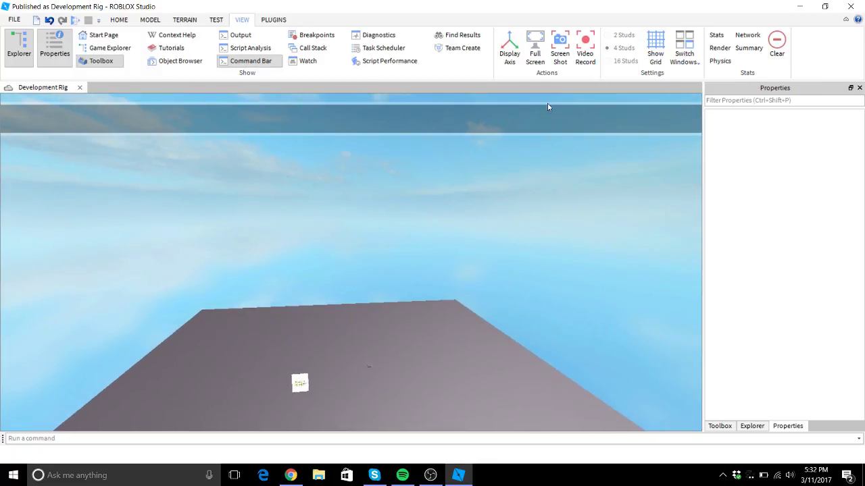
pyautogui.press('d')
pyautogui.moveTo(504, 165); pyautogui.dragTo(503, 165, button='right')
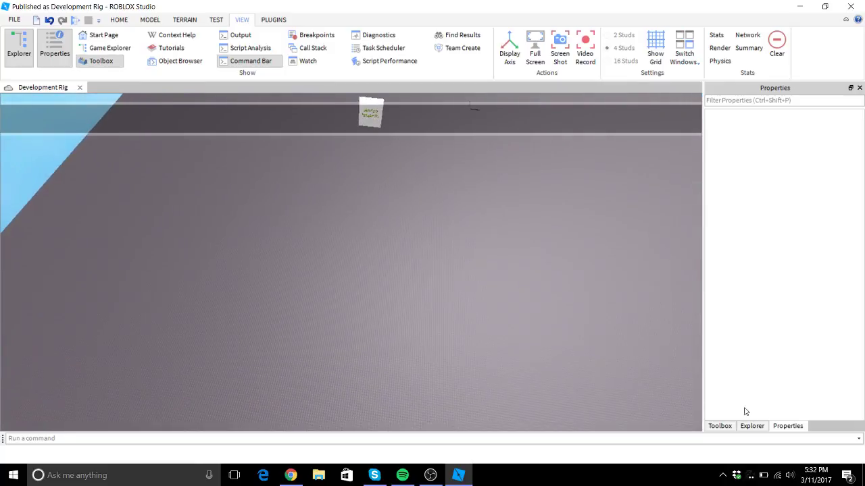
# - Insert a TextBox into the Frame under StarterGui's ScreenGui
pyautogui.click(751, 425)
pyautogui.click(753, 295)
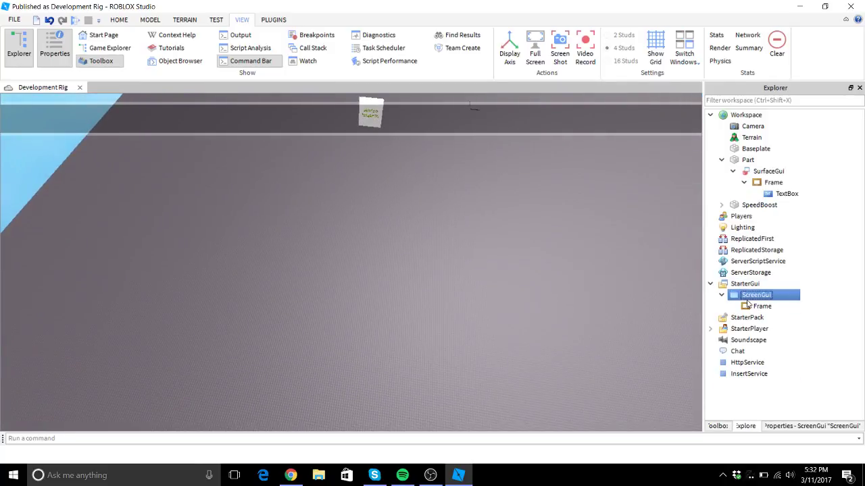
pyautogui.click(750, 306)
pyautogui.rightClick(749, 308)
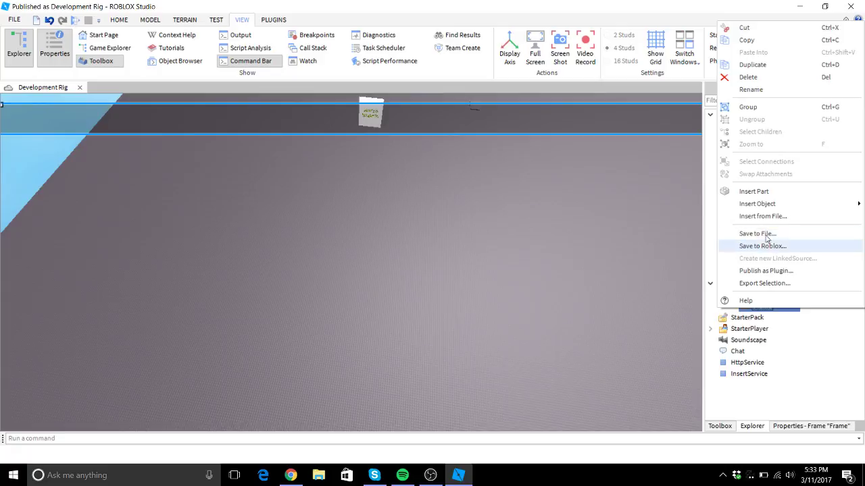
pyautogui.moveTo(767, 204)
pyautogui.click(641, 8)
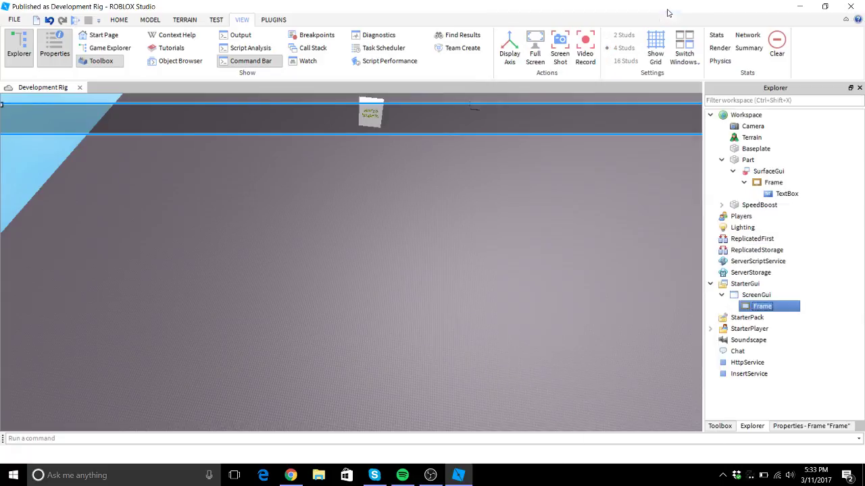
pyautogui.click(776, 317)
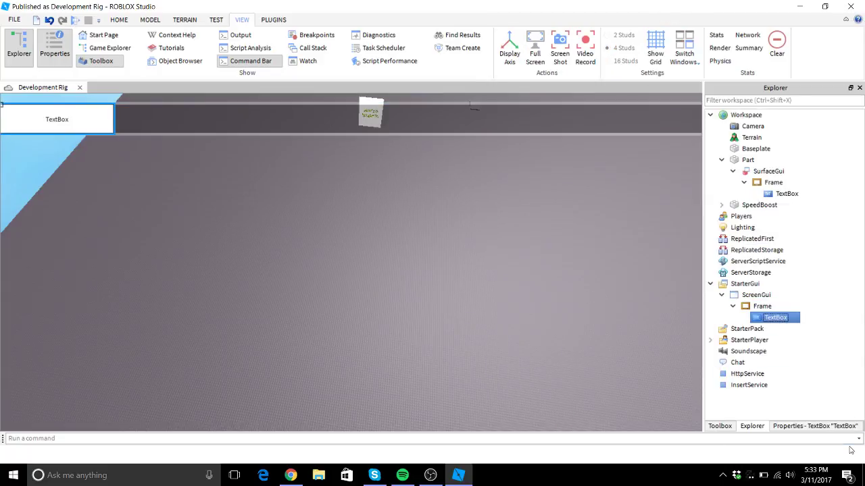
# - Set the new TextBox's Size to {0, 1600},{0, 50}
pyautogui.click(841, 426)
pyautogui.scroll(-1, 819, 322)
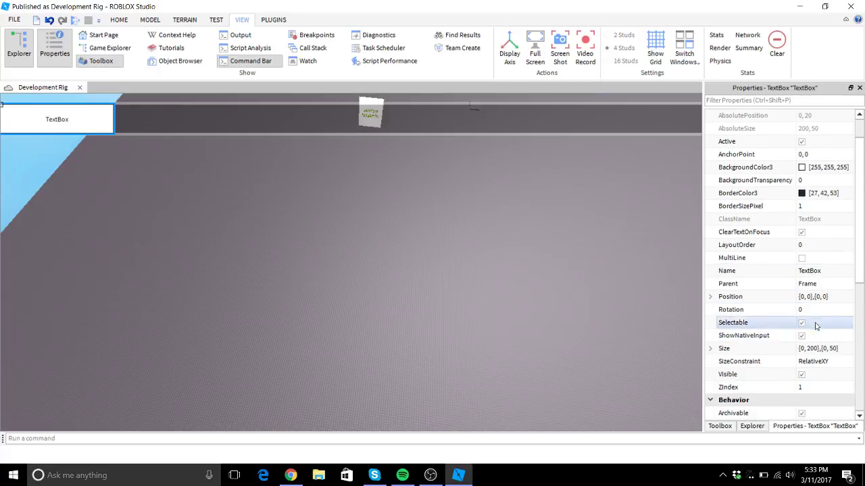
pyautogui.click(814, 348)
pyautogui.write('{0, 1600},{0, 50}')
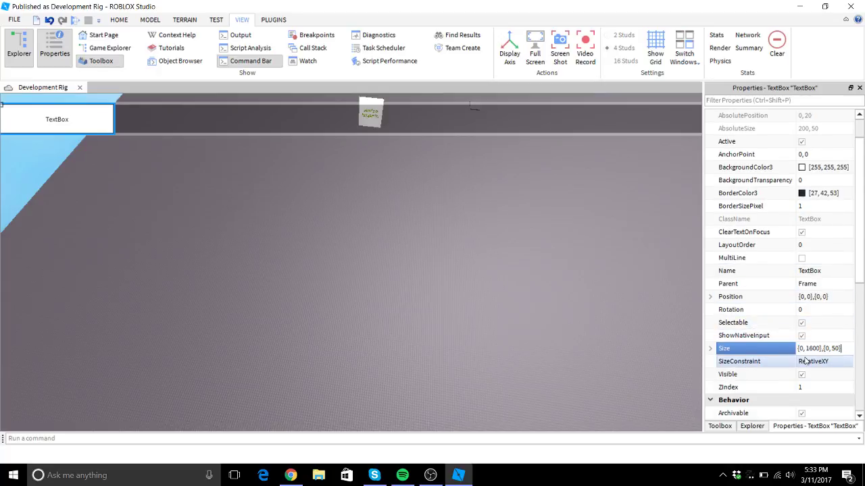
pyautogui.press('Return')
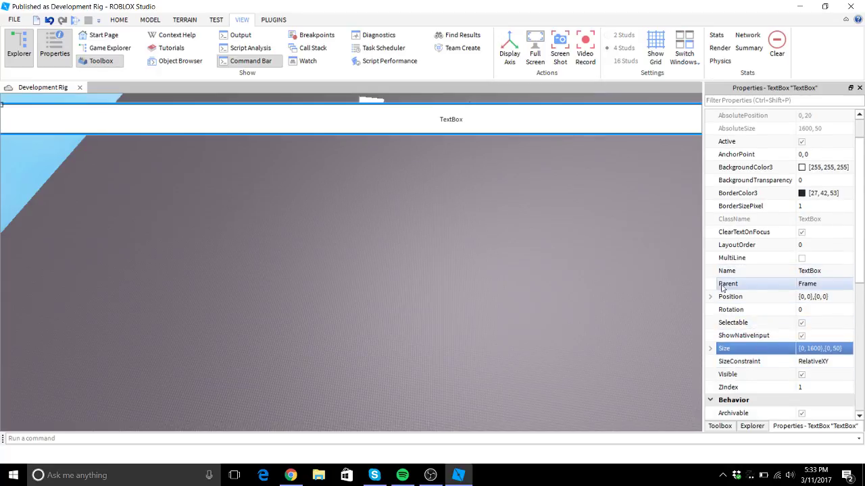
# - Set the X offset in the Size of the StarterGui TextBox to 1550
pyautogui.doubleClick(813, 349)
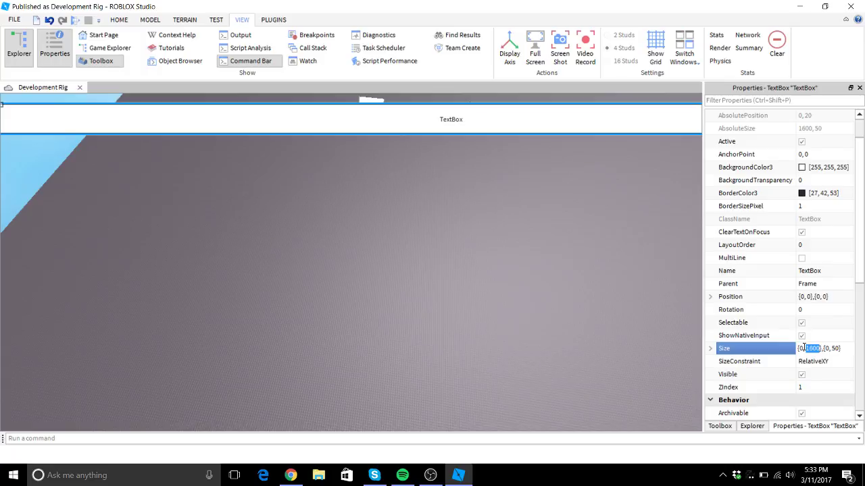
pyautogui.write('155-')
pyautogui.press('Return')
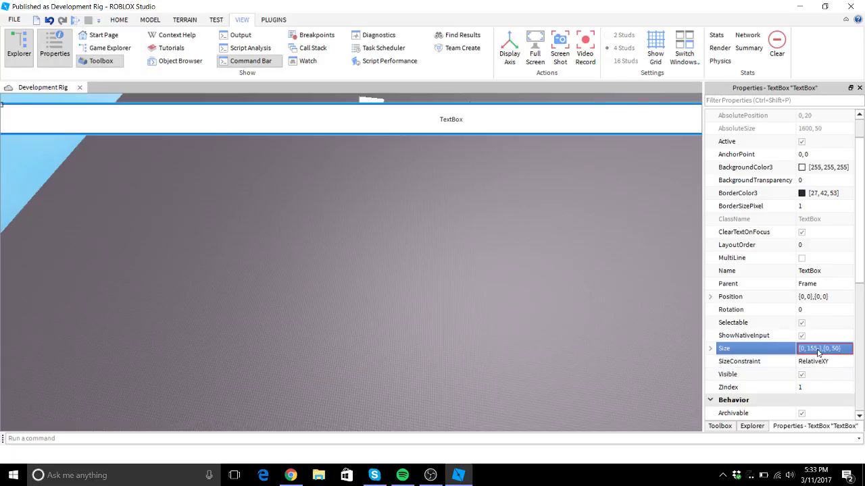
pyautogui.doubleClick(815, 349)
pyautogui.write('1550')
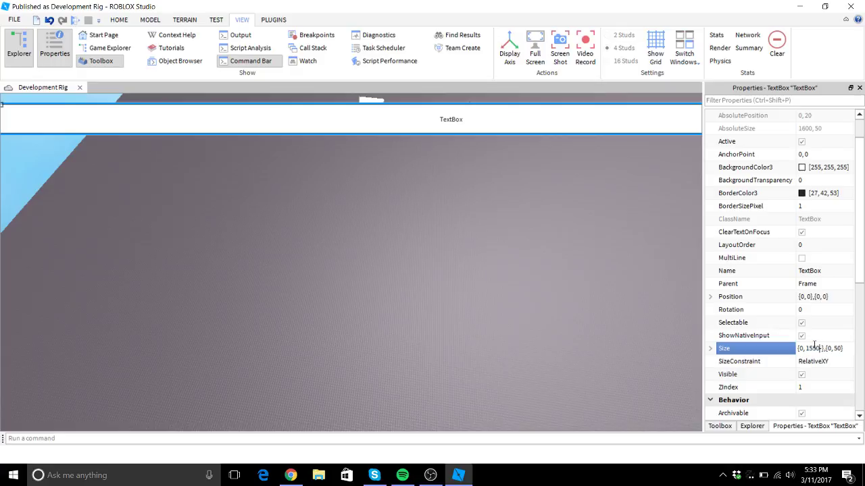
pyautogui.press('Return')
pyautogui.doubleClick(820, 350)
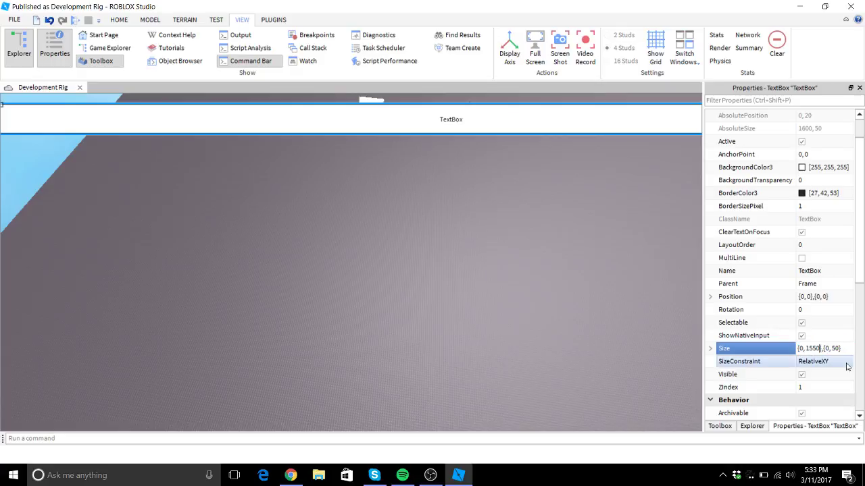
pyautogui.press('Return')
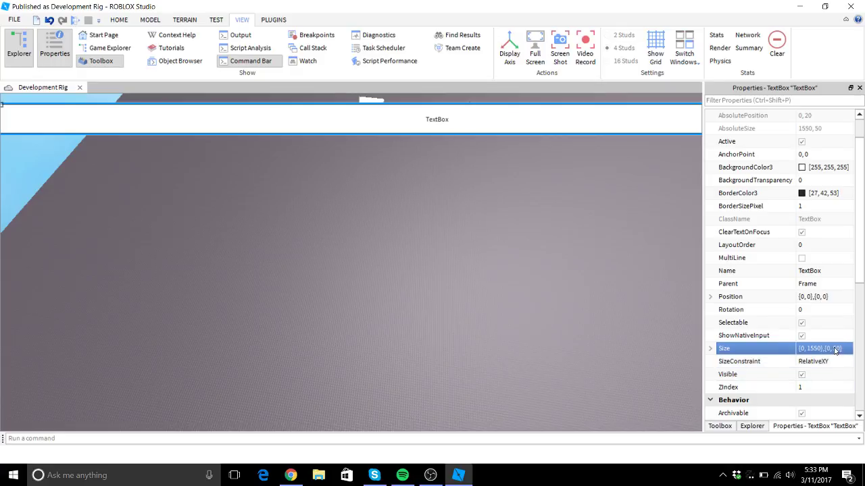
# - Set the Y offset in the TextBox's Size to 45 and deselect the TextBox
pyautogui.doubleClick(837, 349)
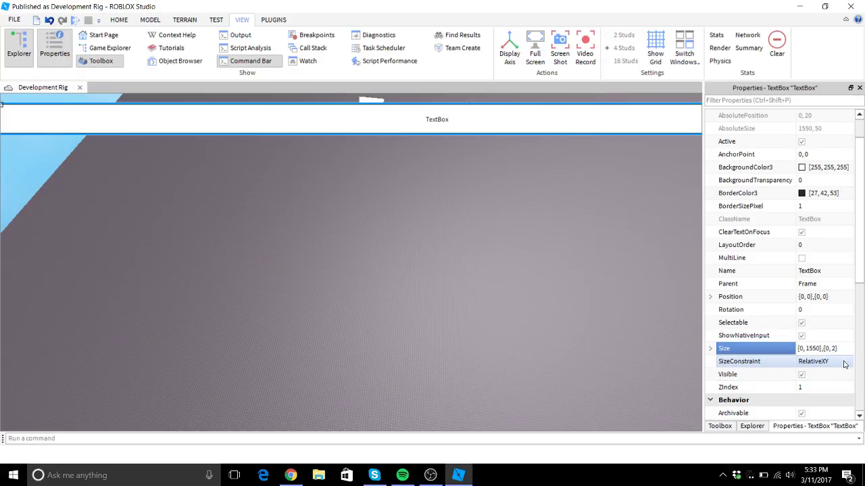
pyautogui.write('45')
pyautogui.press('Return')
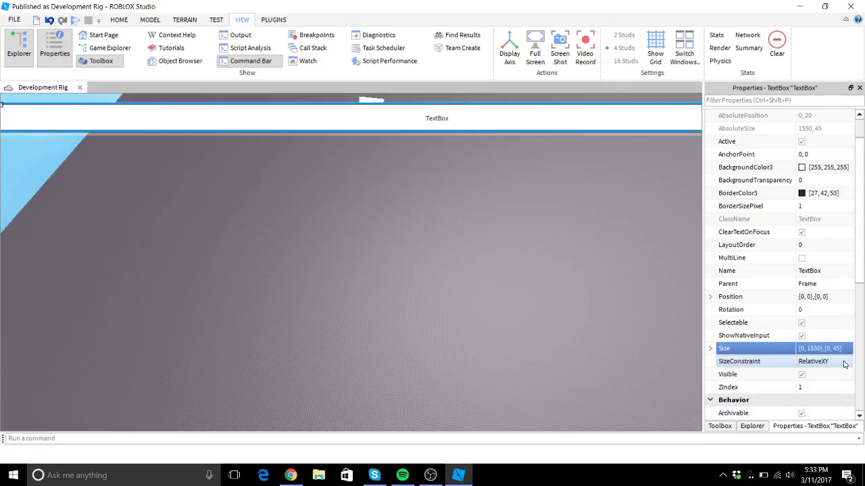
pyautogui.click(583, 342)
pyautogui.moveTo(583, 343); pyautogui.dragTo(589, 343, button='right')
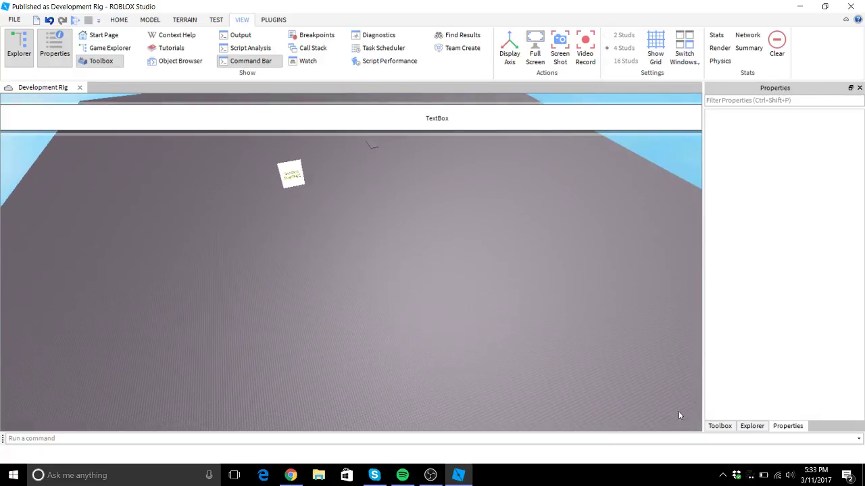
# - Set the BackgroundTransparency of the TextBox under StarterGui's Frame to 1
pyautogui.click(752, 426)
pyautogui.click(776, 318)
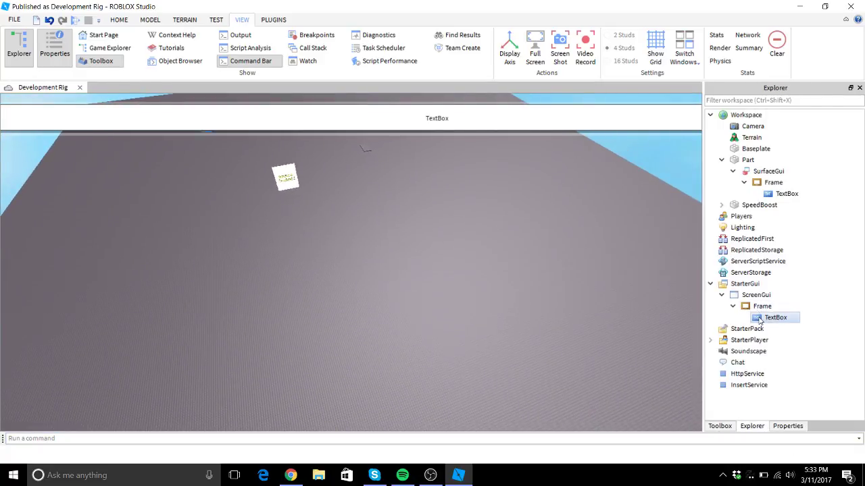
pyautogui.click(825, 426)
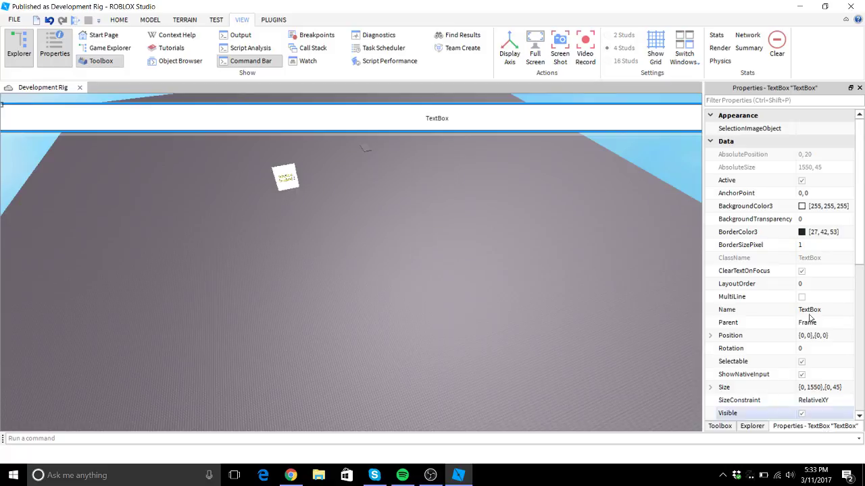
pyautogui.click(821, 220)
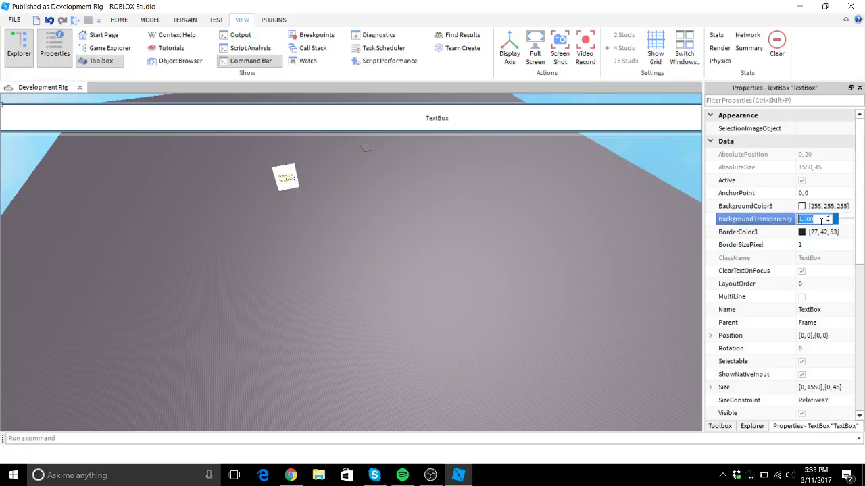
pyautogui.write('1')
pyautogui.press('Return')
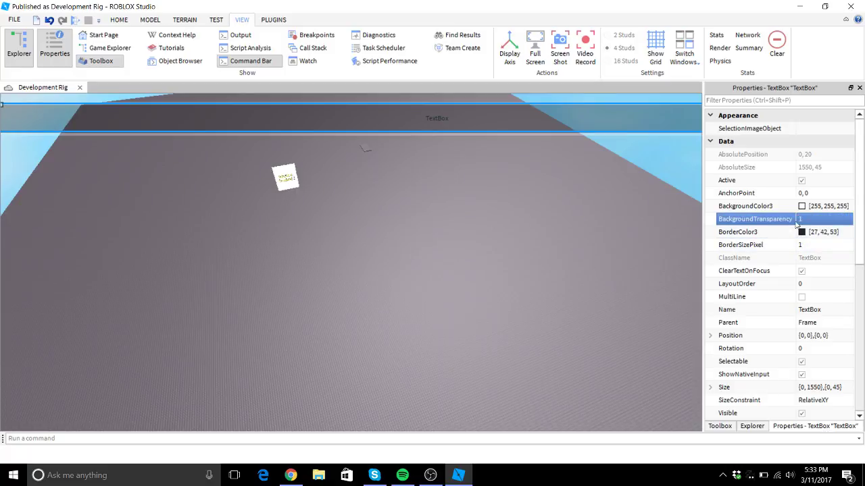
# - Set the TextBox's Text to "Subscribe to EncryptionXYZ" and enable TextScaled
pyautogui.scroll(-3, 834, 314)
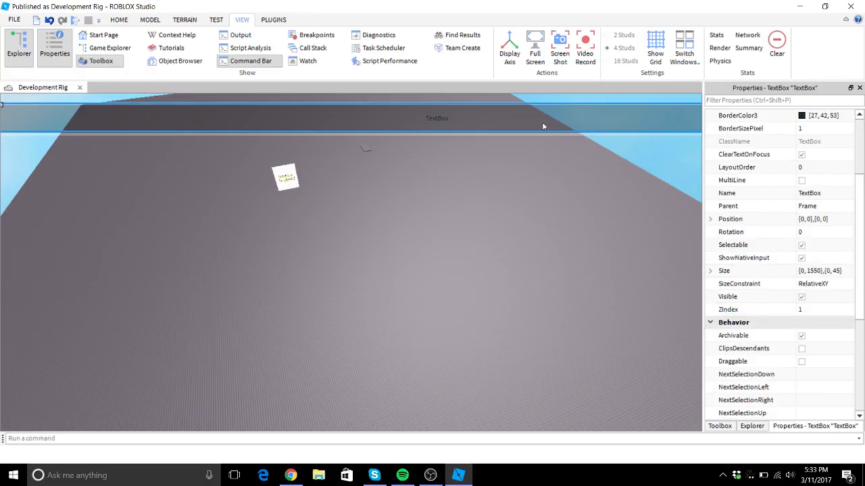
pyautogui.scroll(-2, 716, 223)
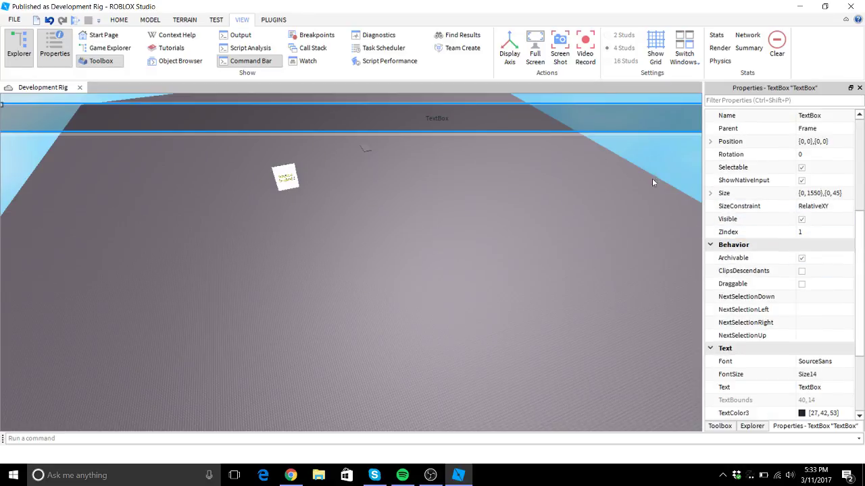
pyautogui.scroll(-3, 783, 250)
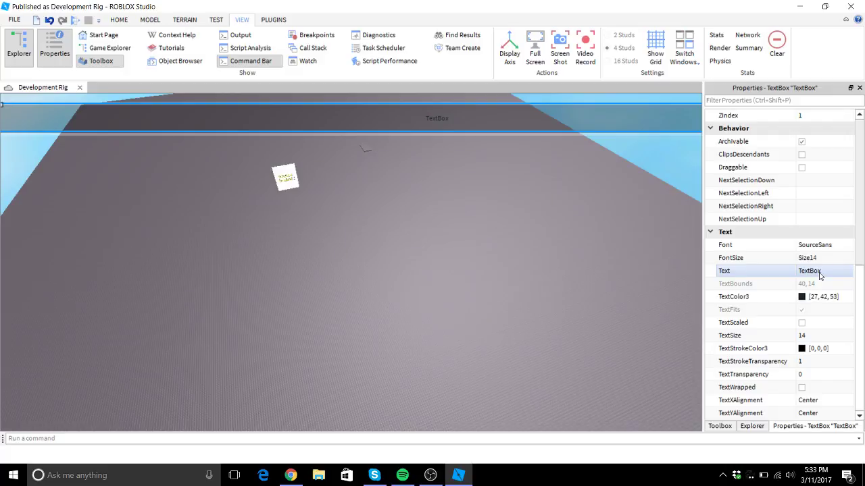
pyautogui.click(818, 272)
pyautogui.write('scribe')
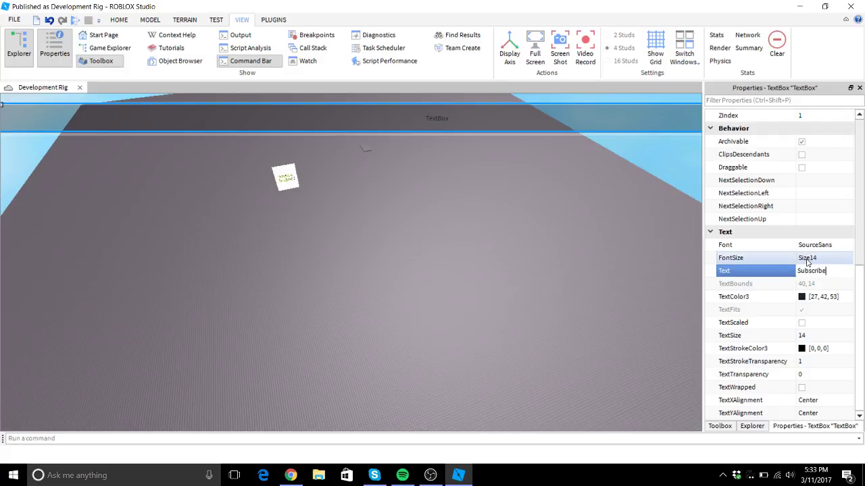
pyautogui.write('ubscribe to EncryptionXYZ')
pyautogui.press('Return')
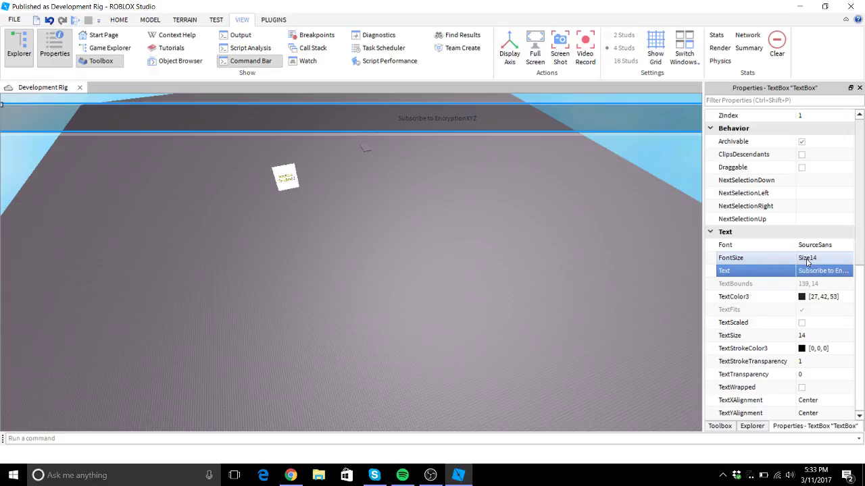
pyautogui.click(807, 261)
pyautogui.click(801, 323)
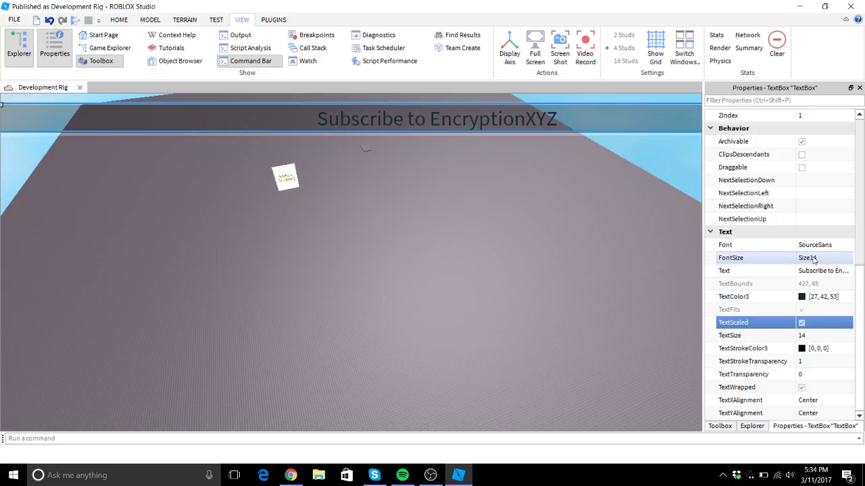
pyautogui.click(762, 431)
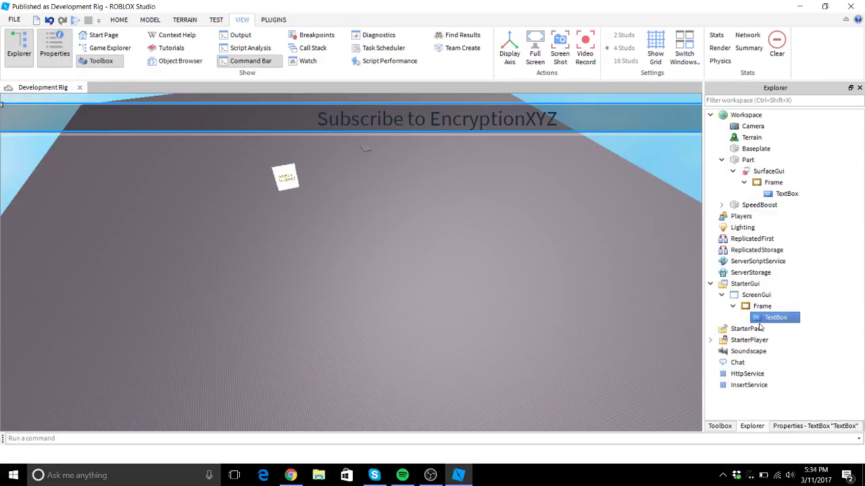
pyautogui.click(770, 307)
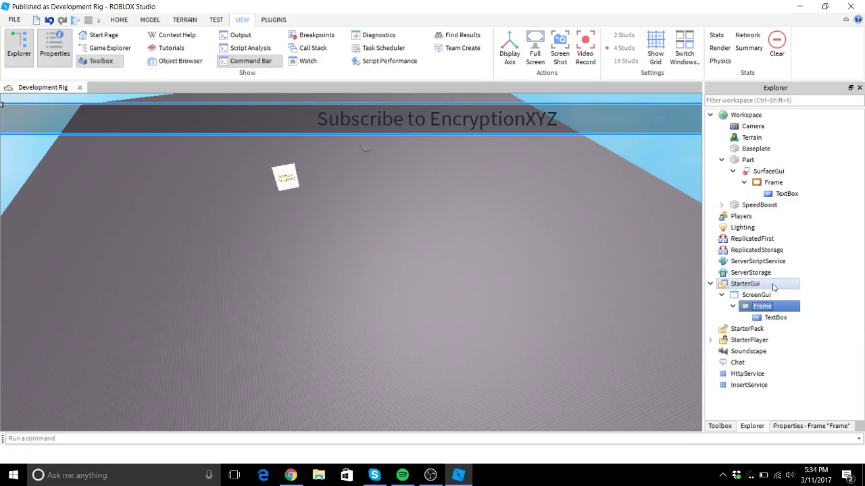
pyautogui.click(791, 426)
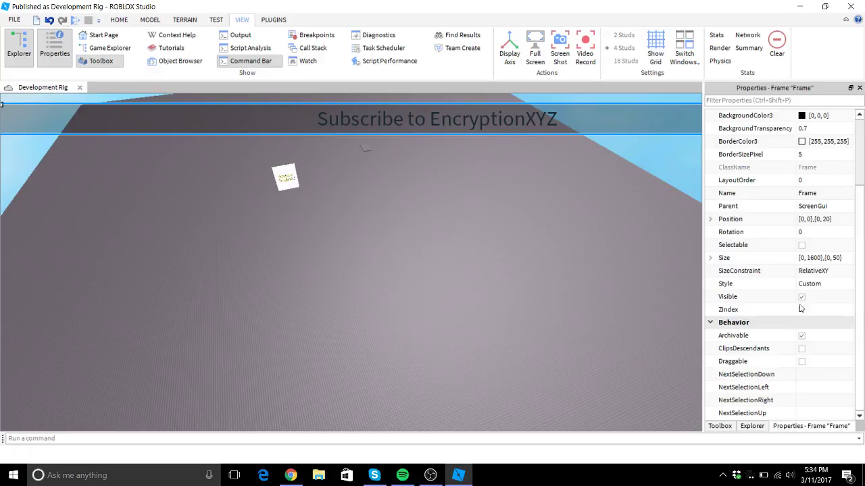
pyautogui.click(818, 257)
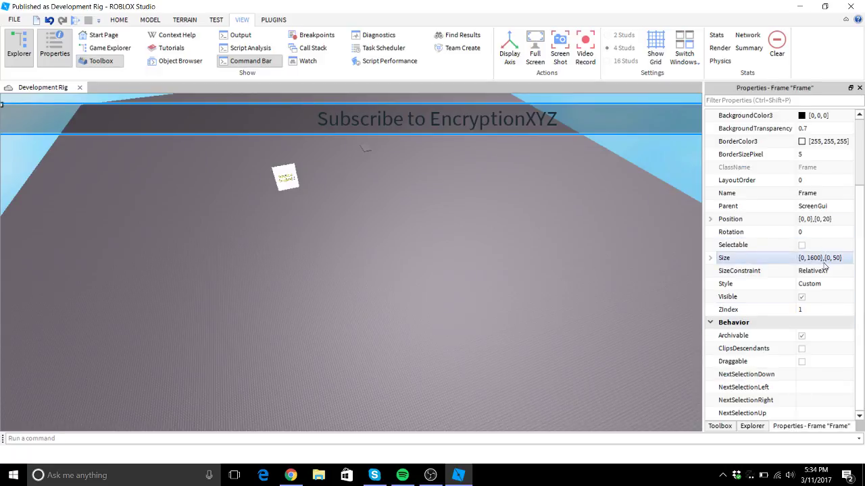
pyautogui.click(759, 427)
pyautogui.click(795, 429)
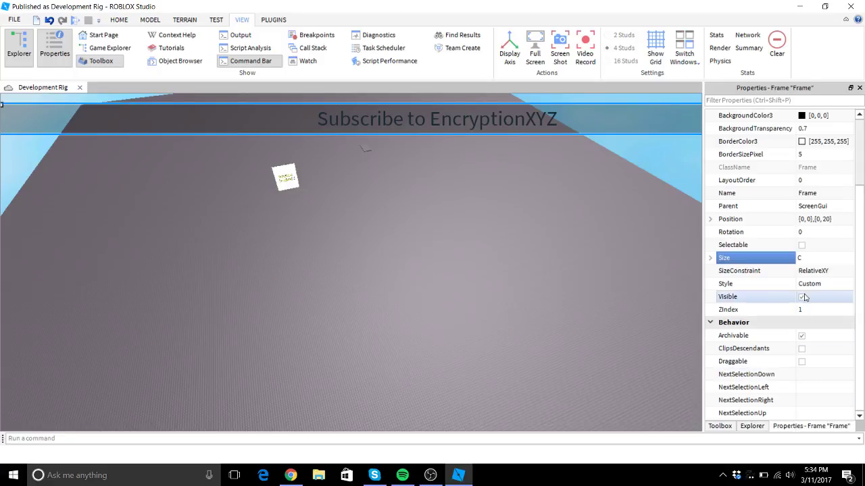
pyautogui.click(531, 264)
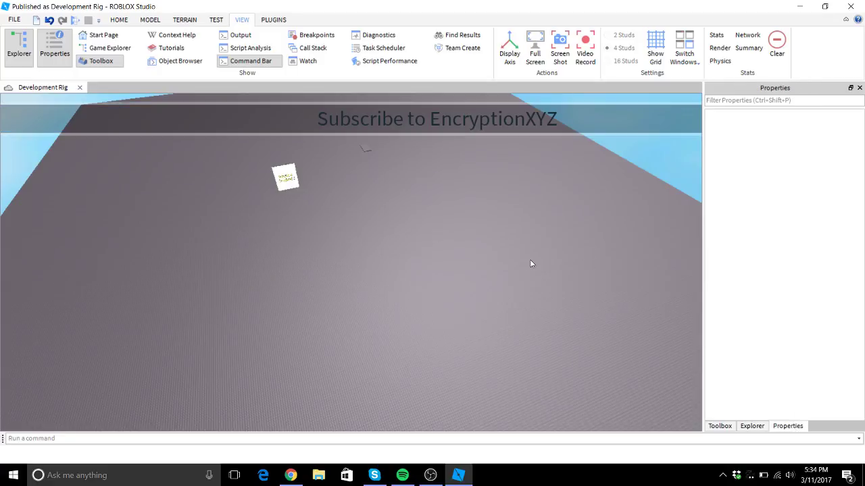
# - Copy the Size value {0, 1600},{0, 50} from StarterGui's Frame and apply it to the Size of its TextBox
pyautogui.click(752, 426)
pyautogui.click(762, 306)
pyautogui.click(787, 426)
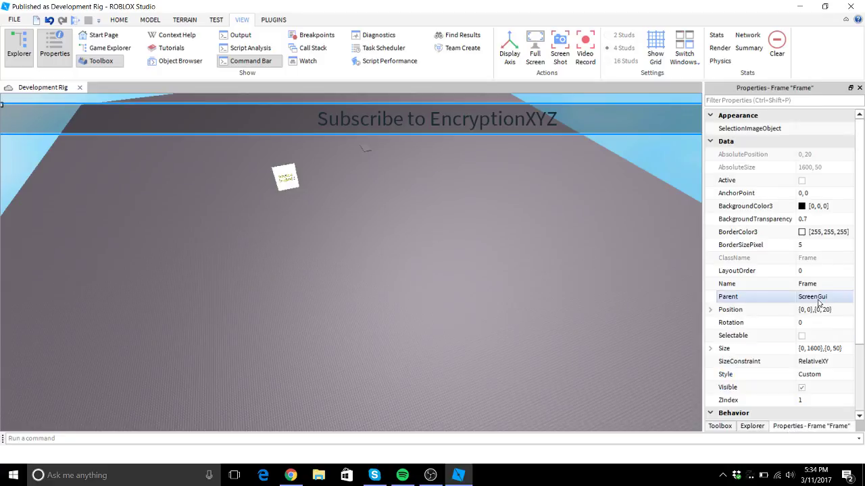
pyautogui.click(820, 348)
pyautogui.hotkey('ctrl', 'c')
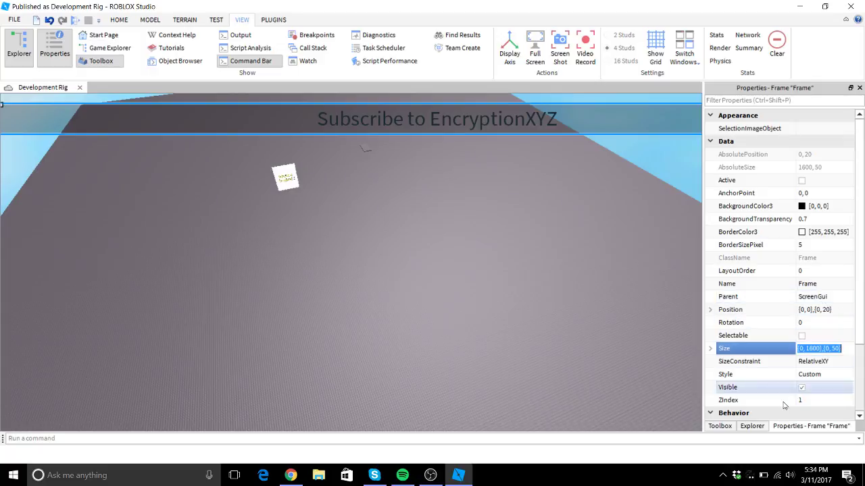
pyautogui.click(752, 427)
pyautogui.click(772, 318)
pyautogui.click(817, 426)
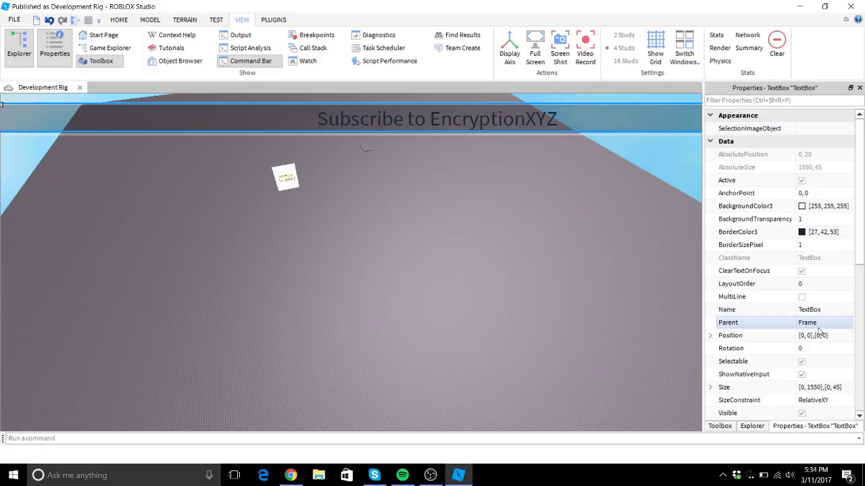
pyautogui.click(830, 388)
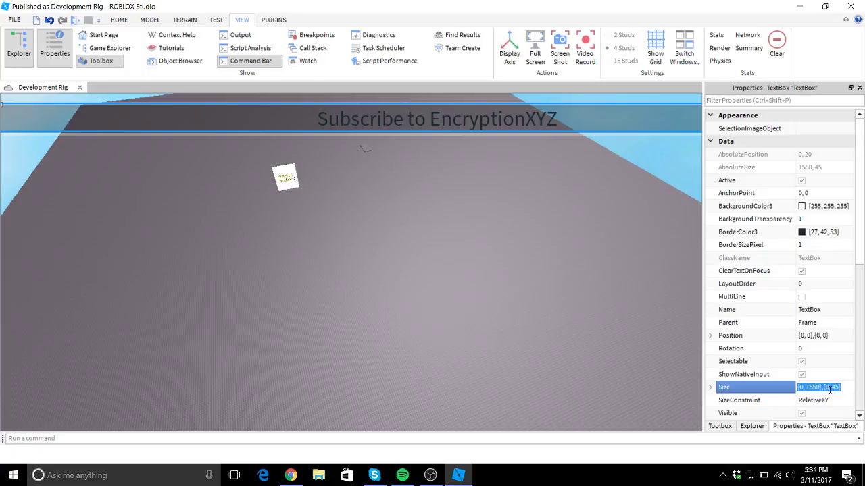
pyautogui.hotkey('ctrl', 'v')
pyautogui.press('Return')
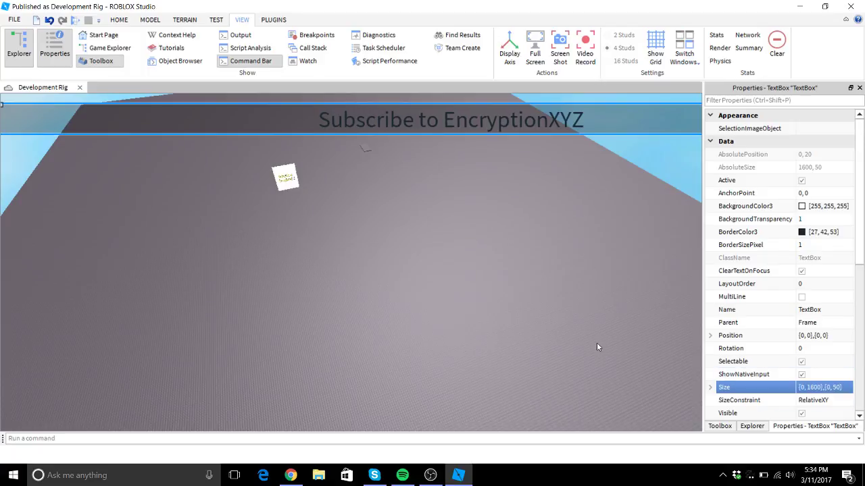
pyautogui.click(759, 427)
pyautogui.click(763, 306)
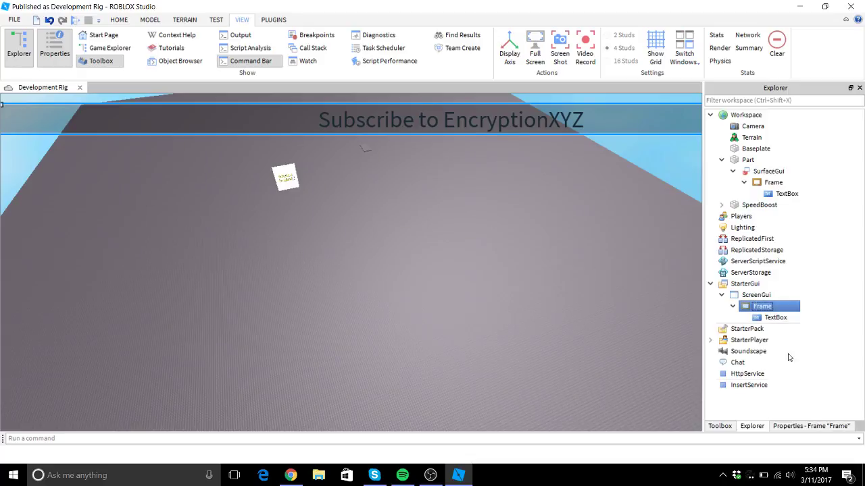
pyautogui.click(505, 281)
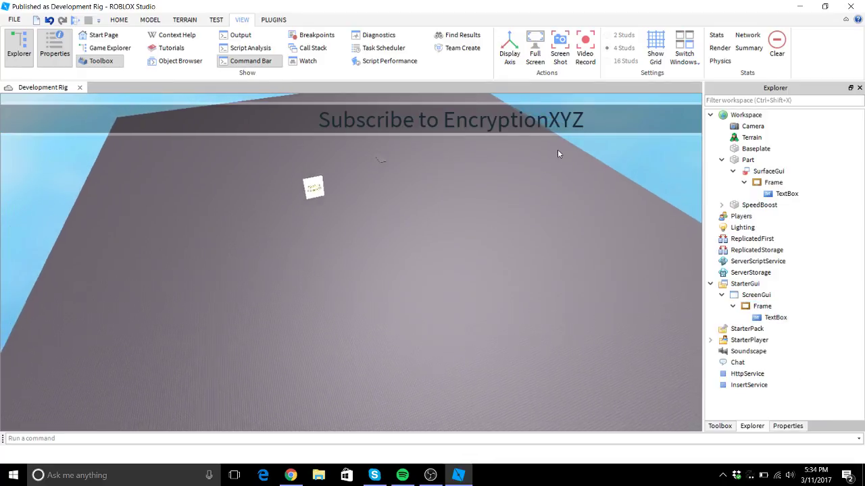
# - Select the TextBox under StarterGui's Frame and bring up its text properties, including TextColor3
pyautogui.click(775, 318)
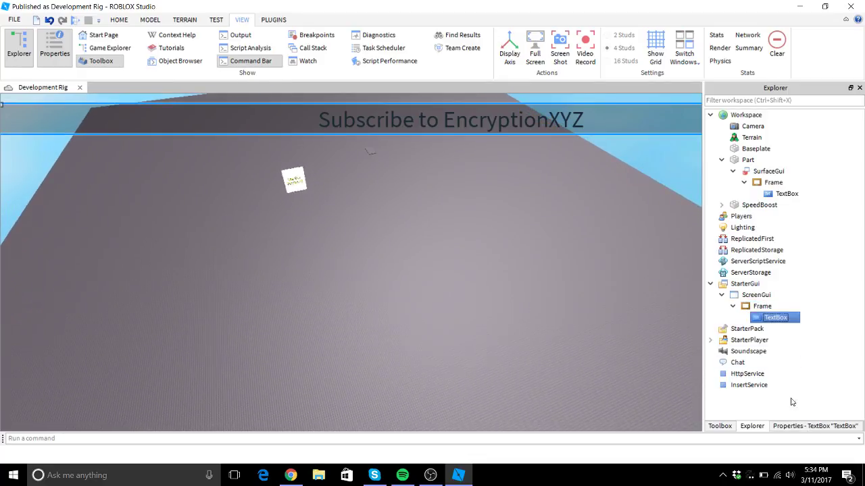
pyautogui.click(793, 432)
pyautogui.scroll(-8, 804, 270)
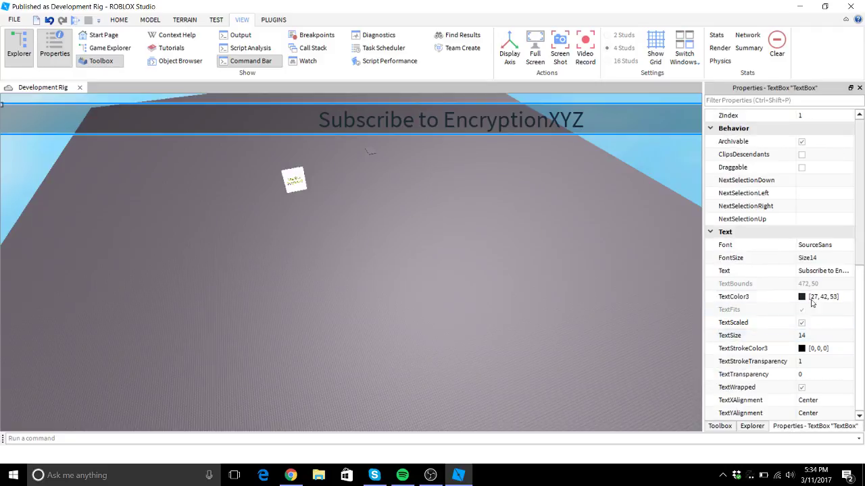